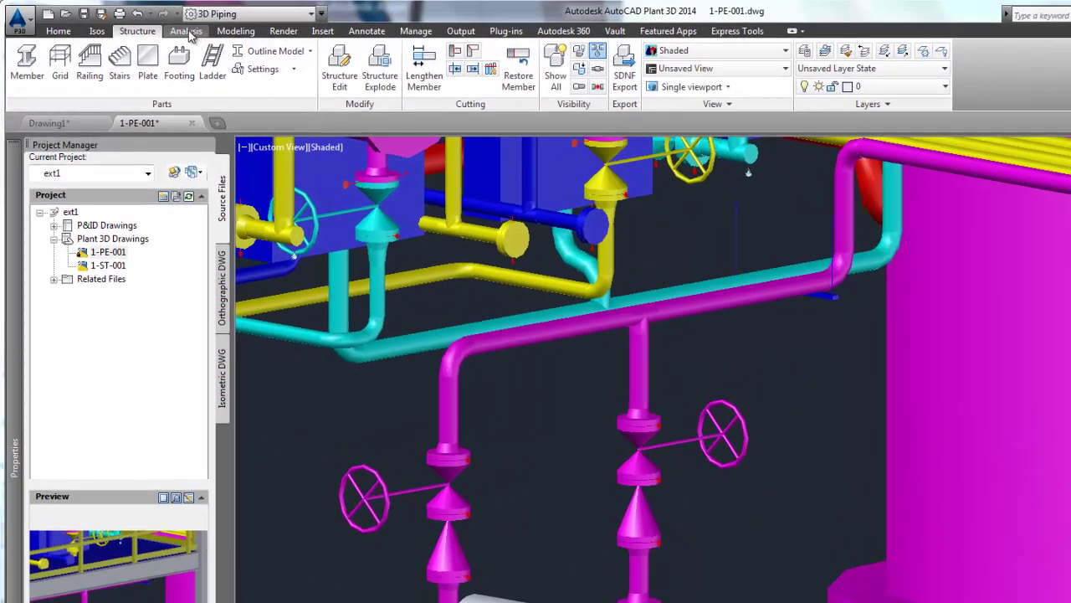
- Turn on Live COG and display the center of gravity for the connected path from the far pump's flange up to the header tee
click(175, 32)
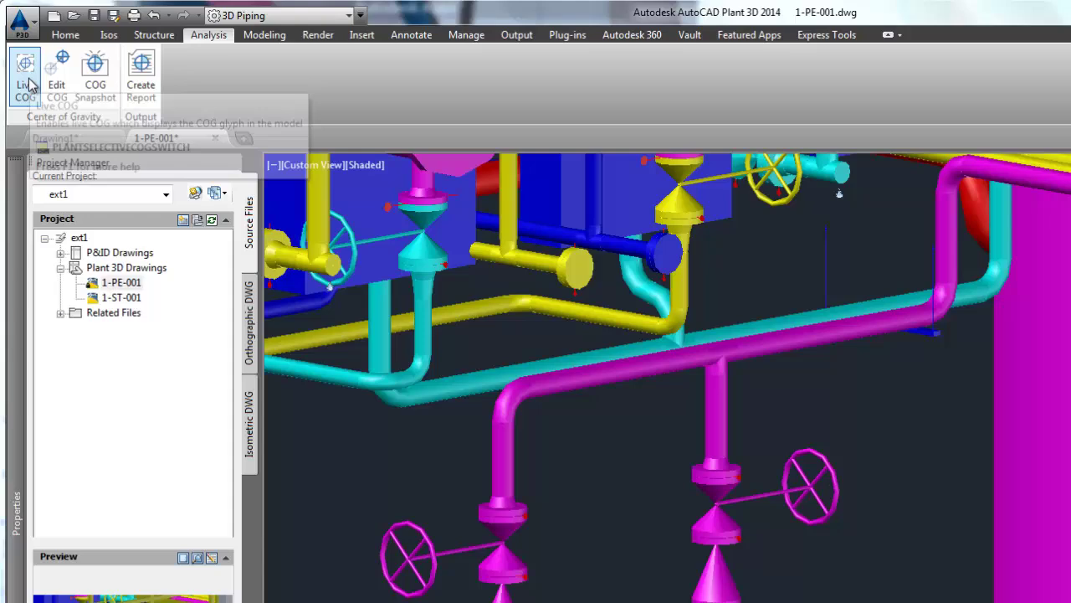
click(28, 82)
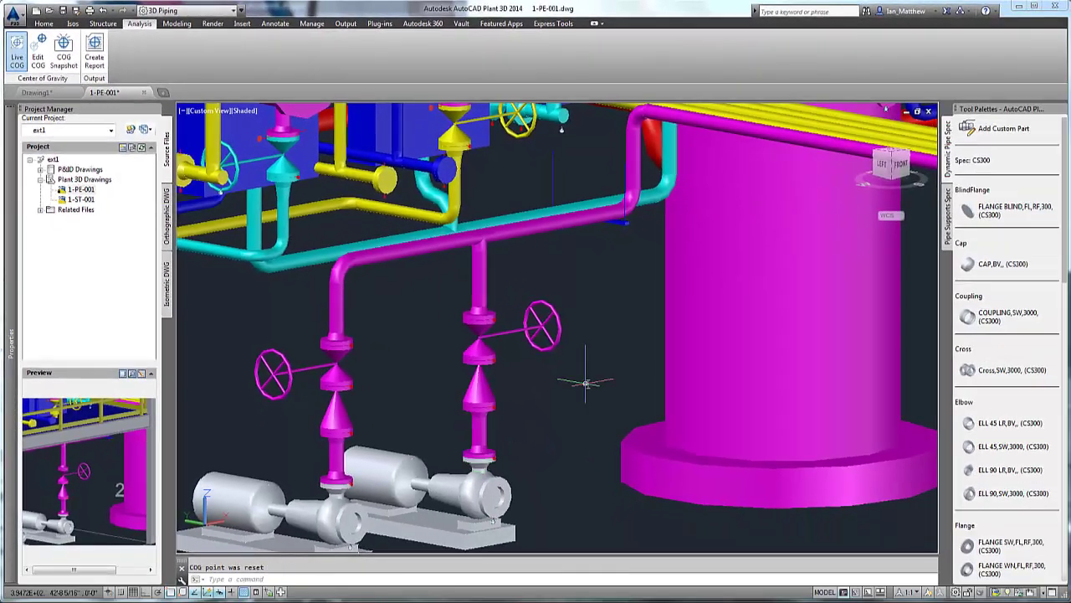
click(16, 52)
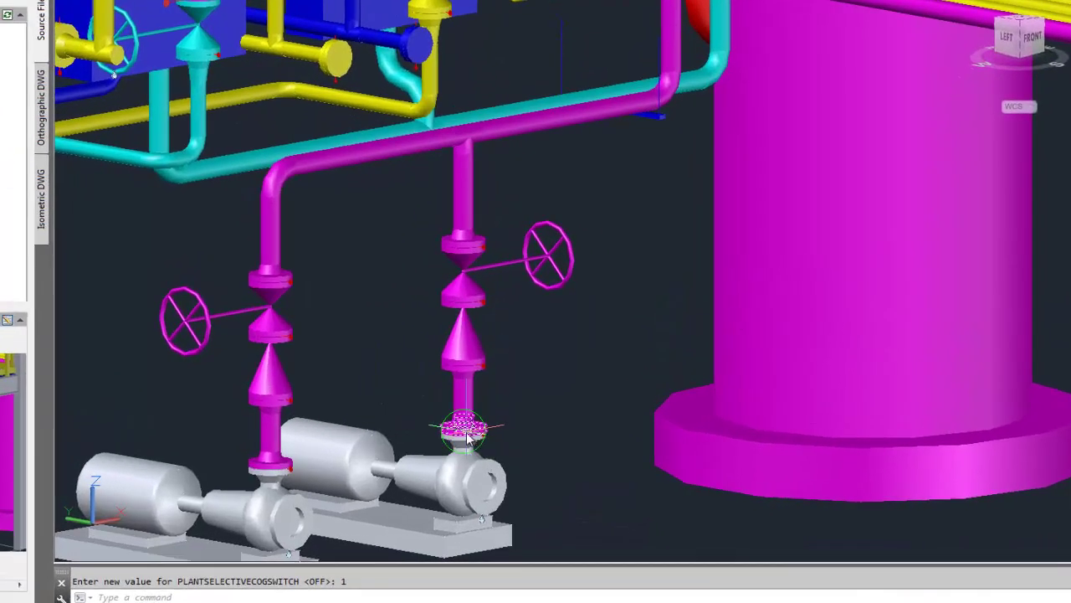
click(470, 144)
right_click(469, 140)
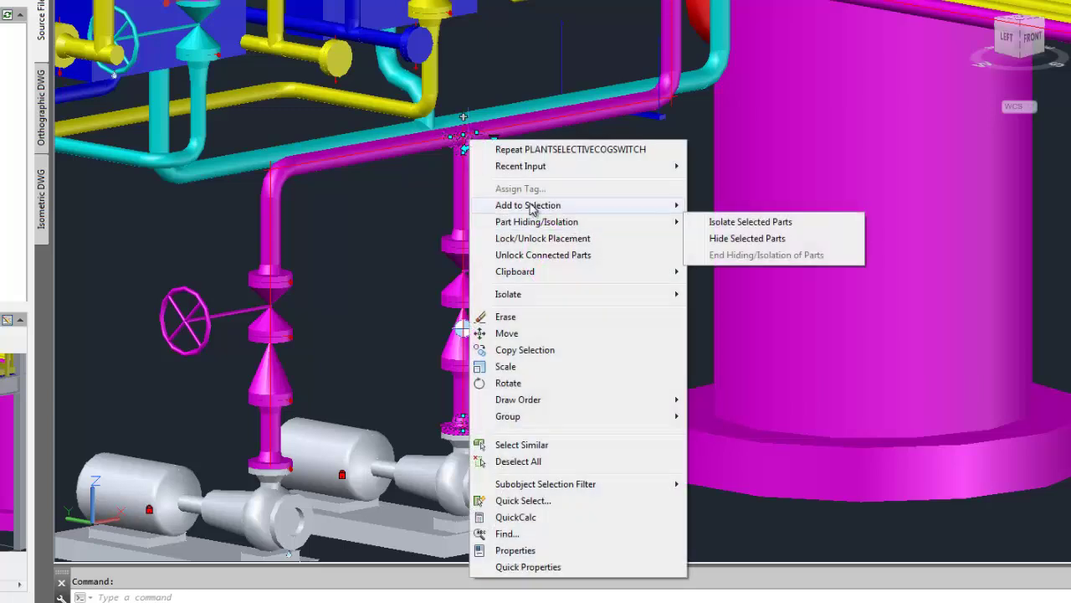
mouse_move(532, 209)
click(730, 238)
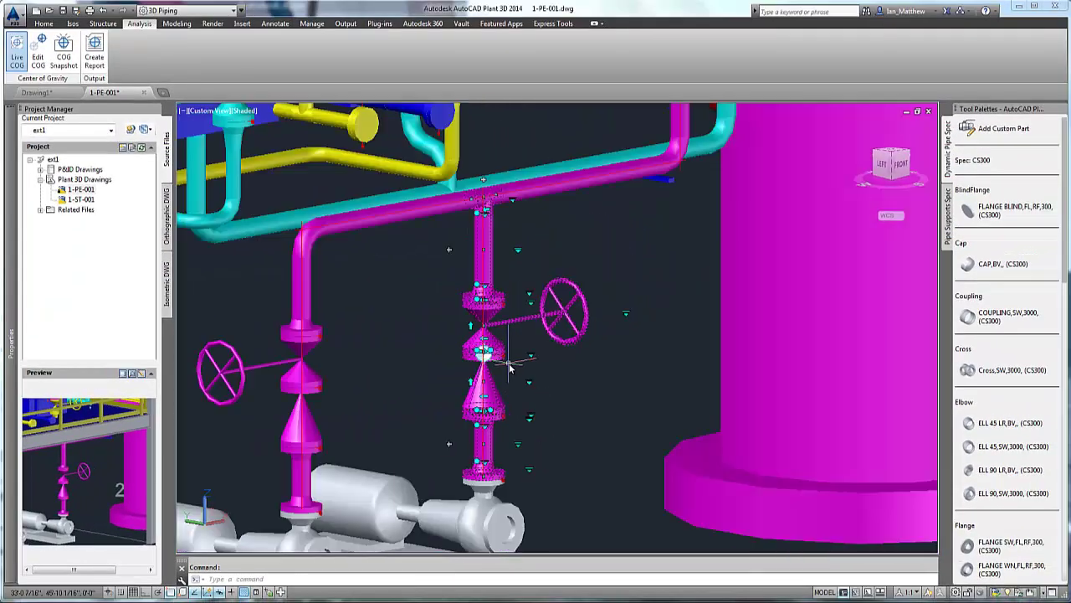
key(Escape)
- Edit the COG of the valve above the far pump, placing its new point at the center of the handwheel
click(38, 60)
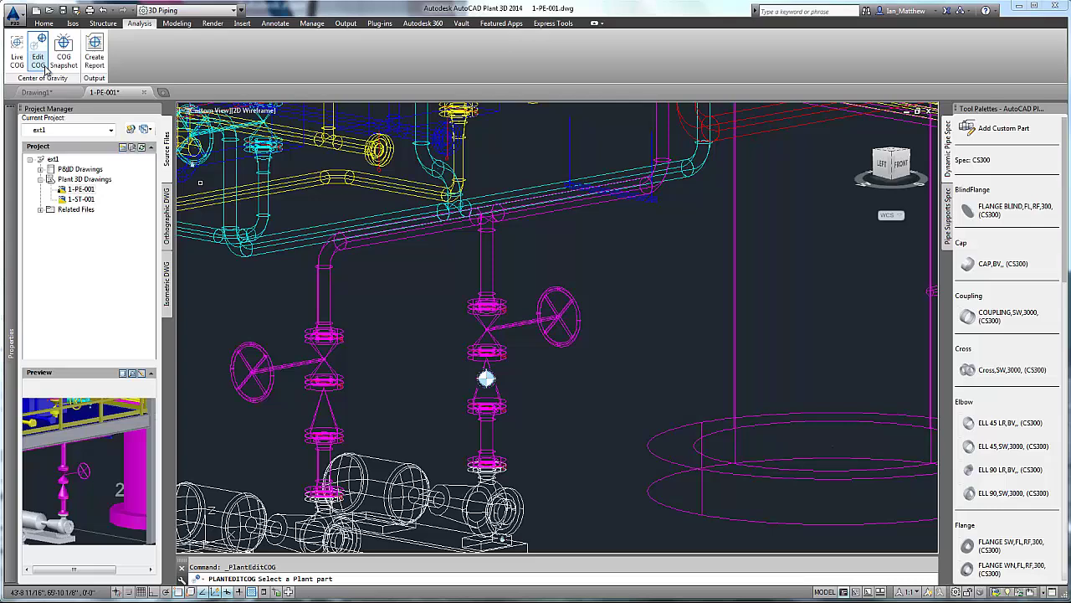
click(490, 333)
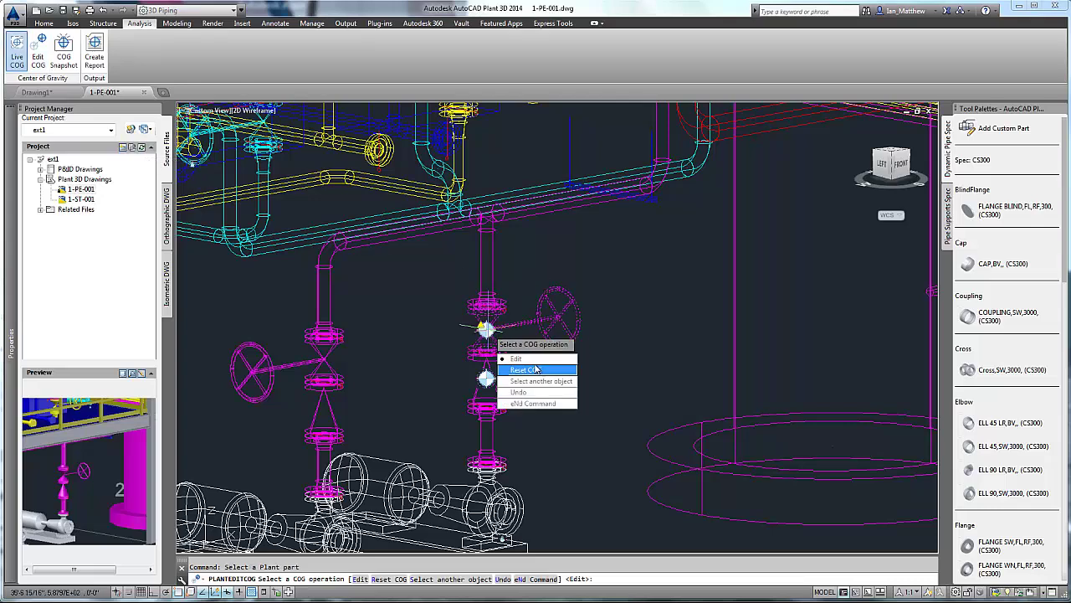
click(516, 359)
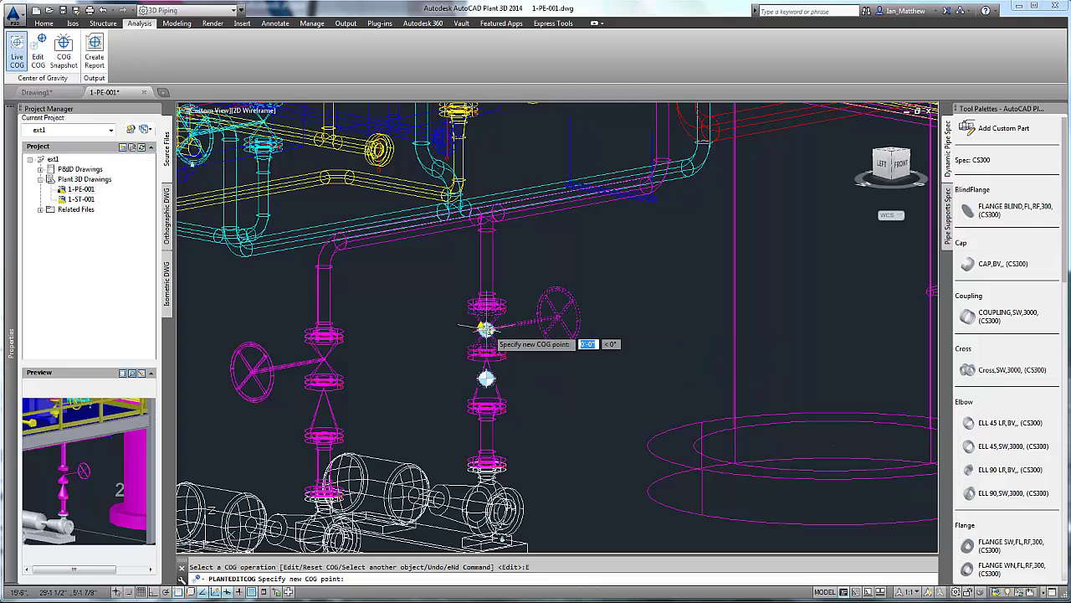
click(560, 320)
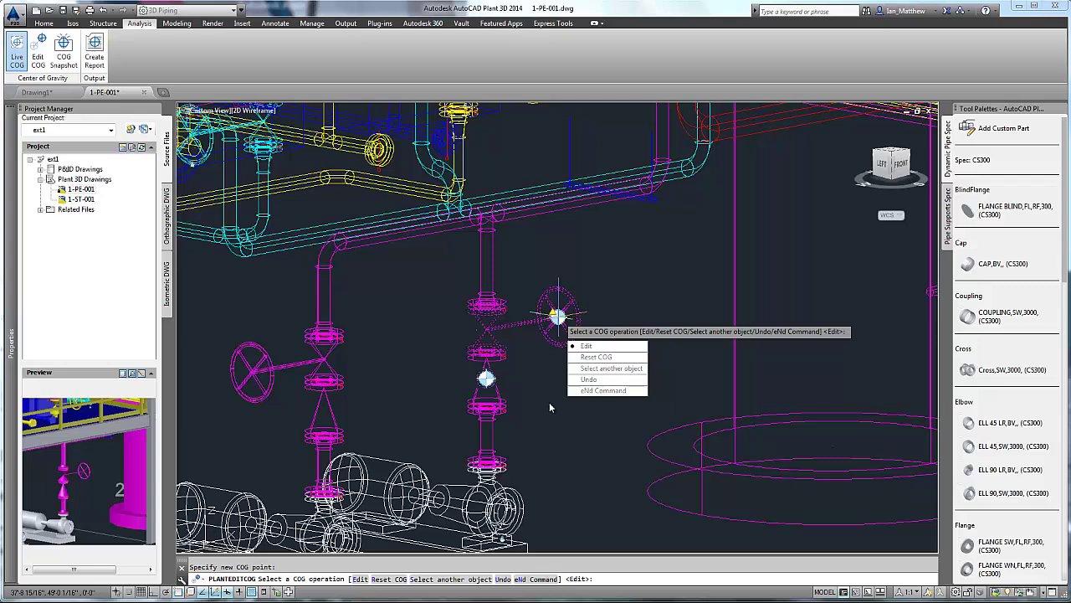
click(596, 390)
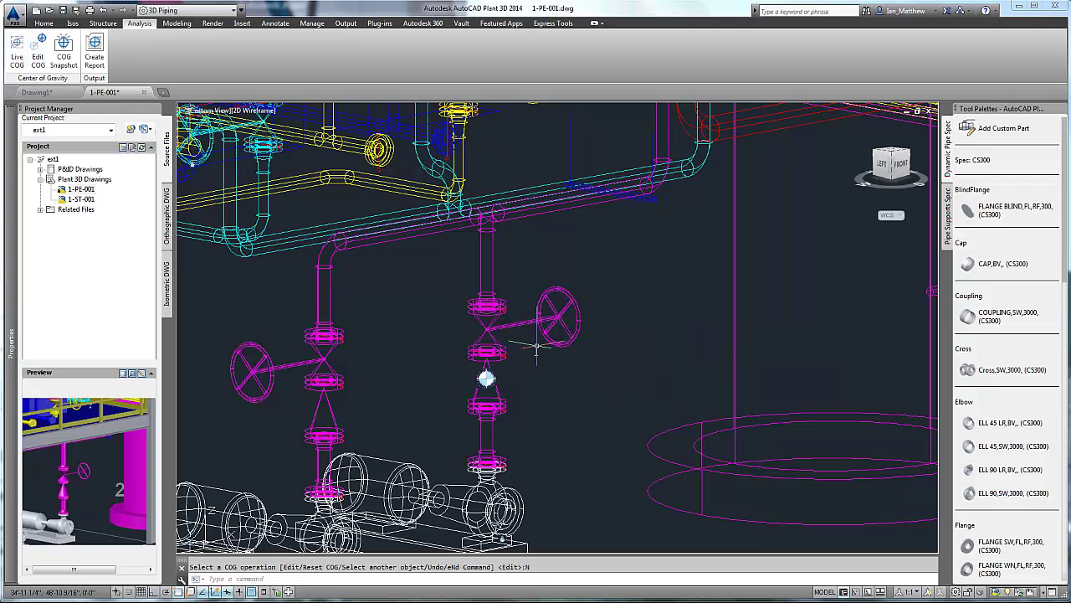
- Select the connected path between the far pump's flange and header tee with Live COG on, and capture its center of gravity as a COG snapshot
click(17, 52)
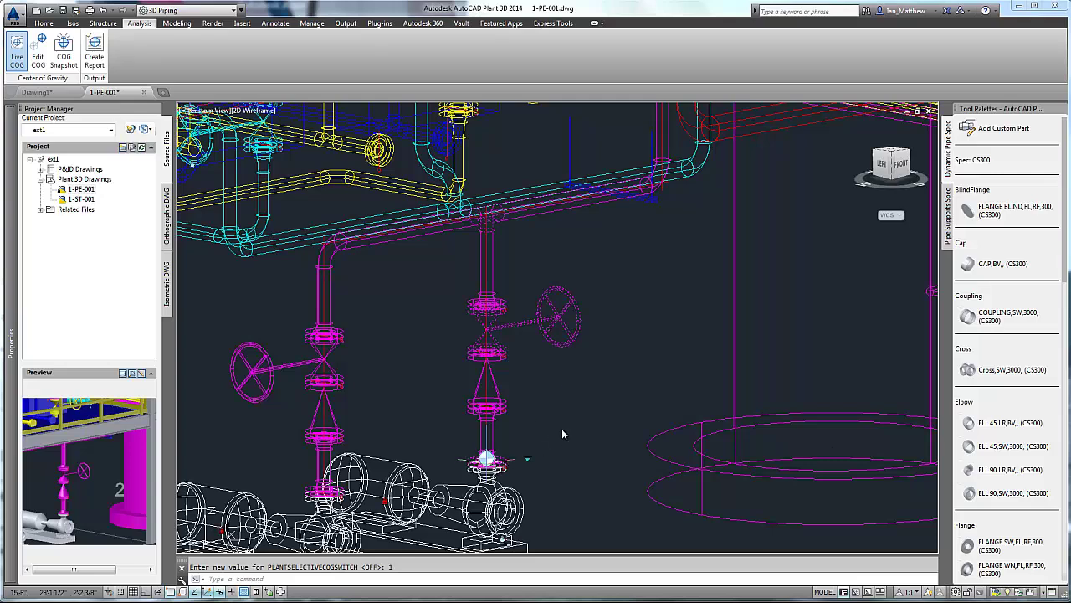
right_click(491, 224)
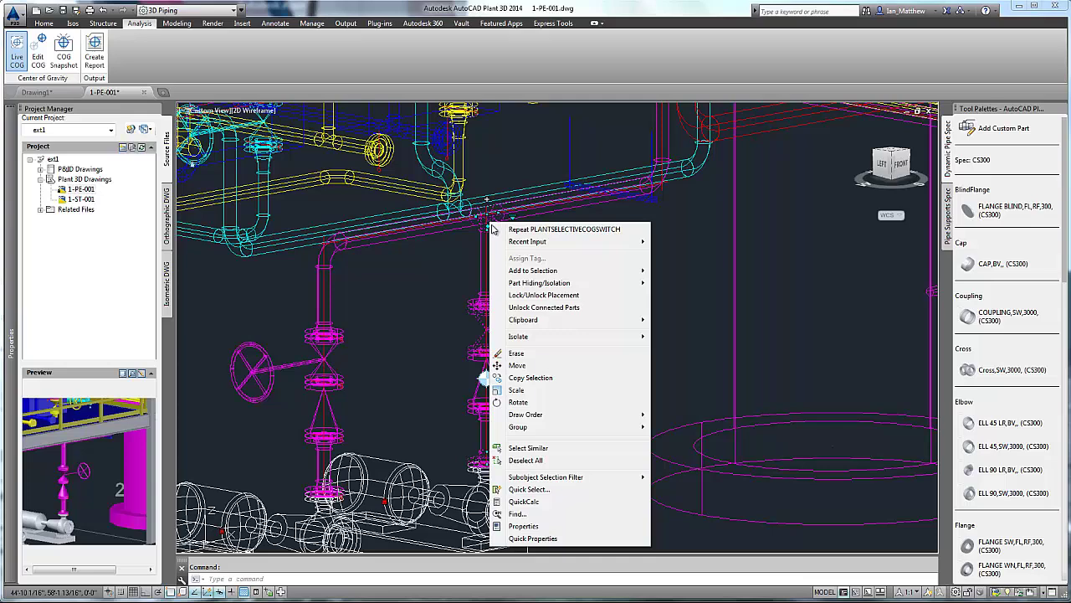
mouse_move(544, 271)
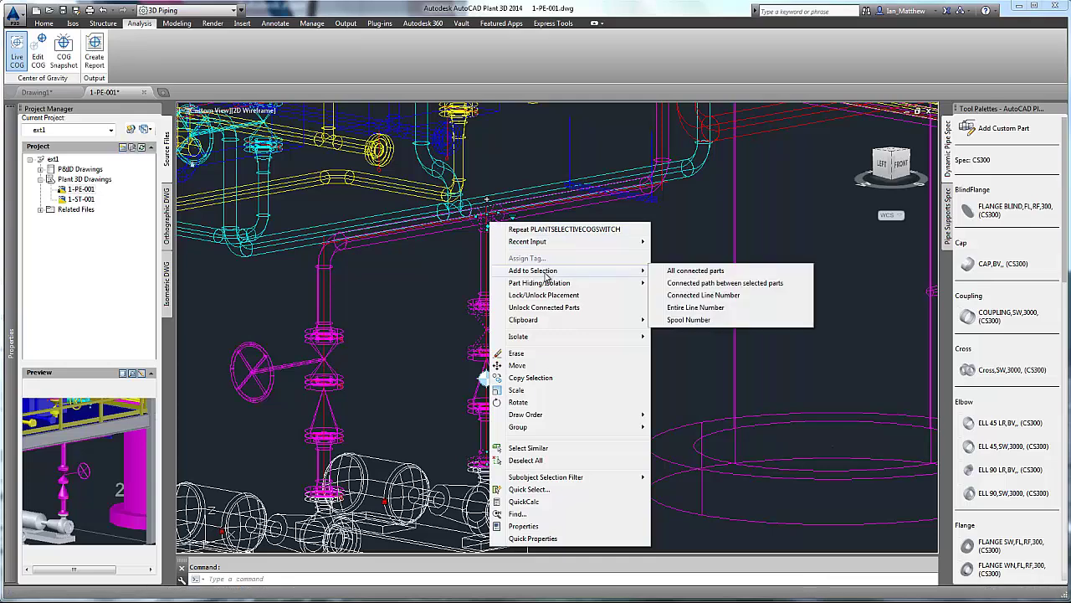
click(691, 284)
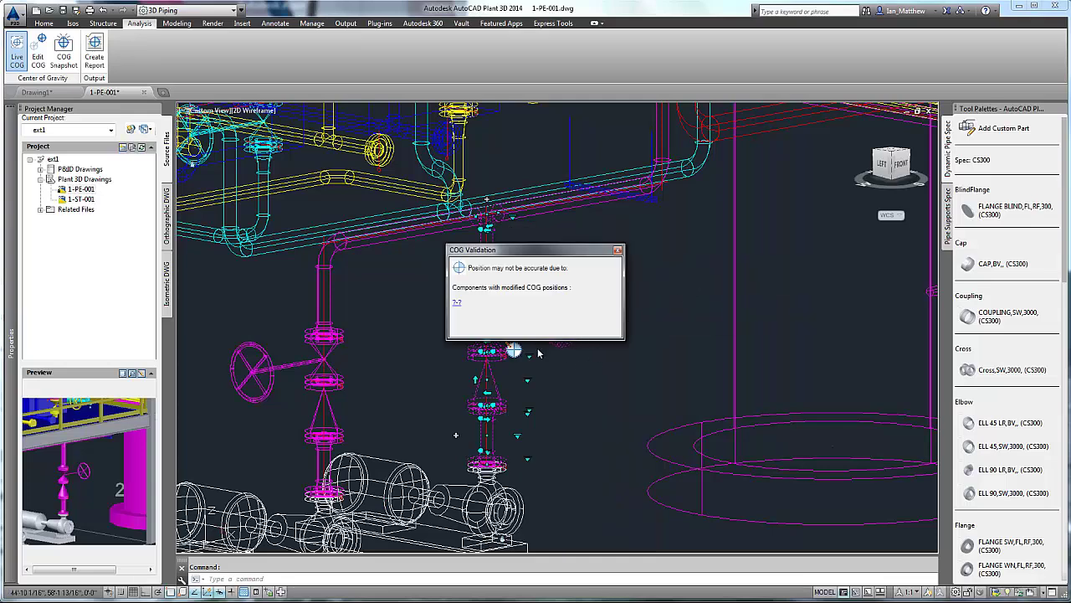
click(619, 250)
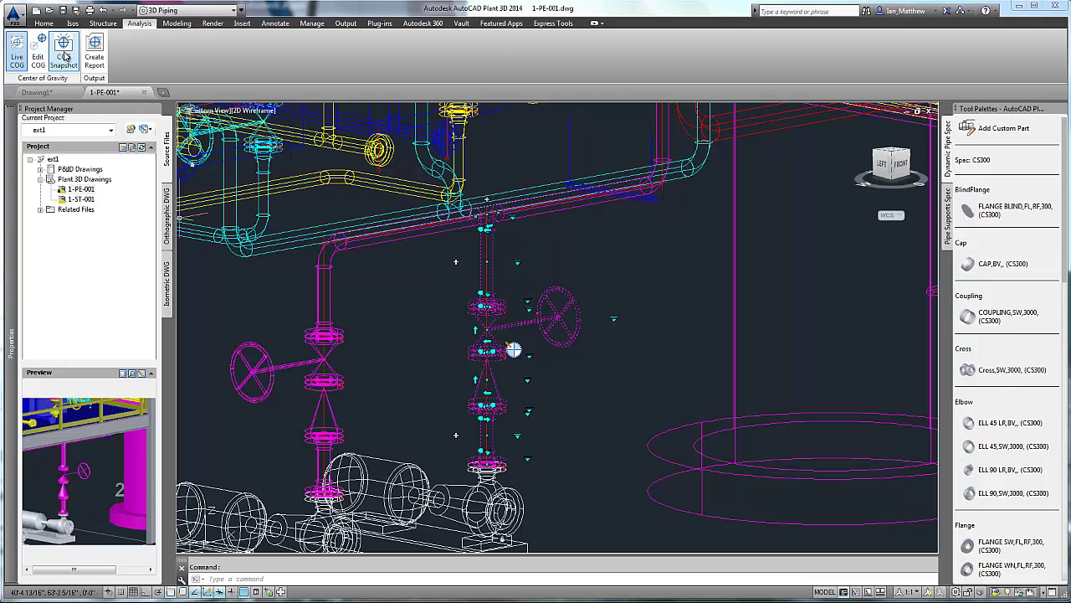
key(Escape)
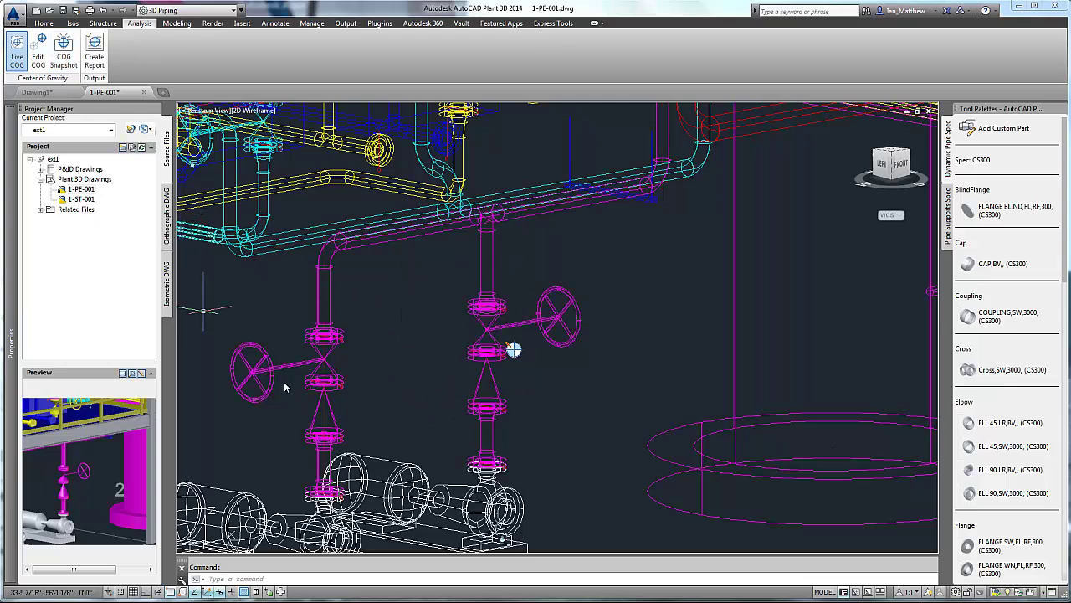
- Select the connected path from the near pump's flange to the header pipe and capture a COG snapshot of it
click(321, 490)
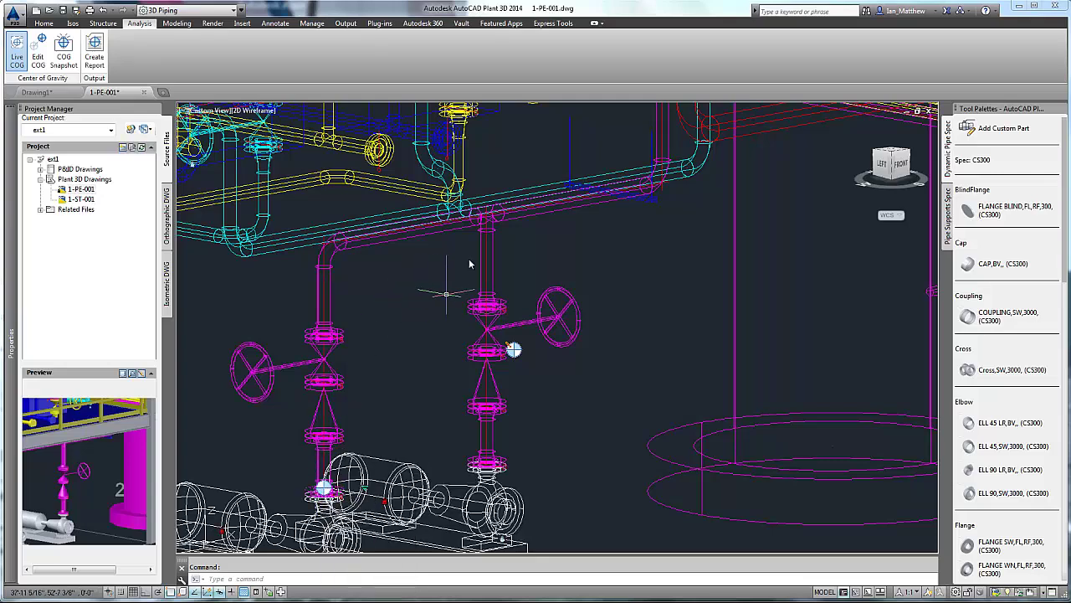
click(471, 224)
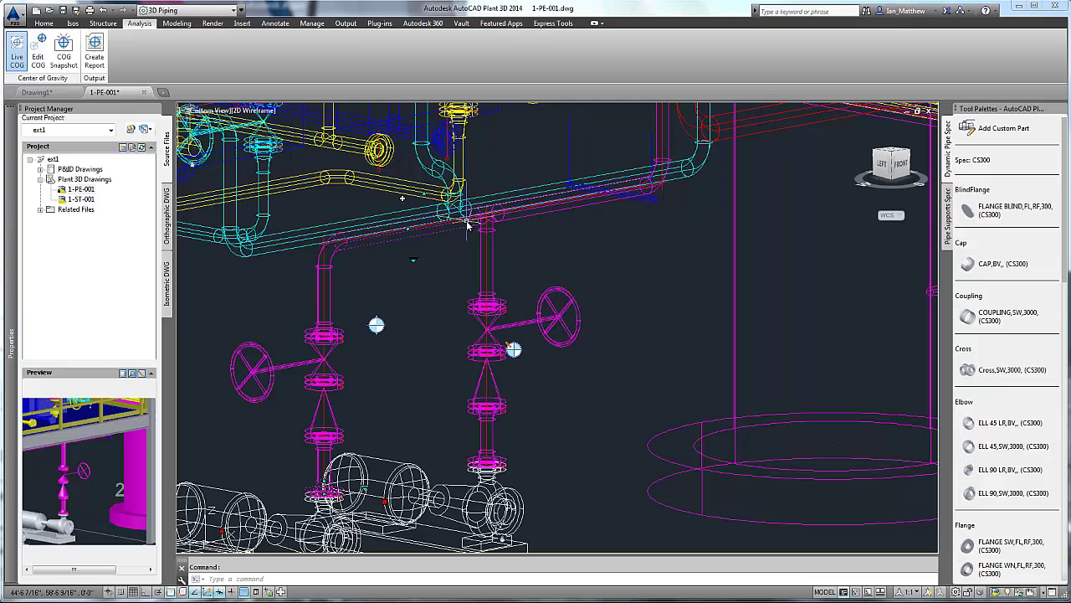
right_click(467, 225)
mouse_move(512, 272)
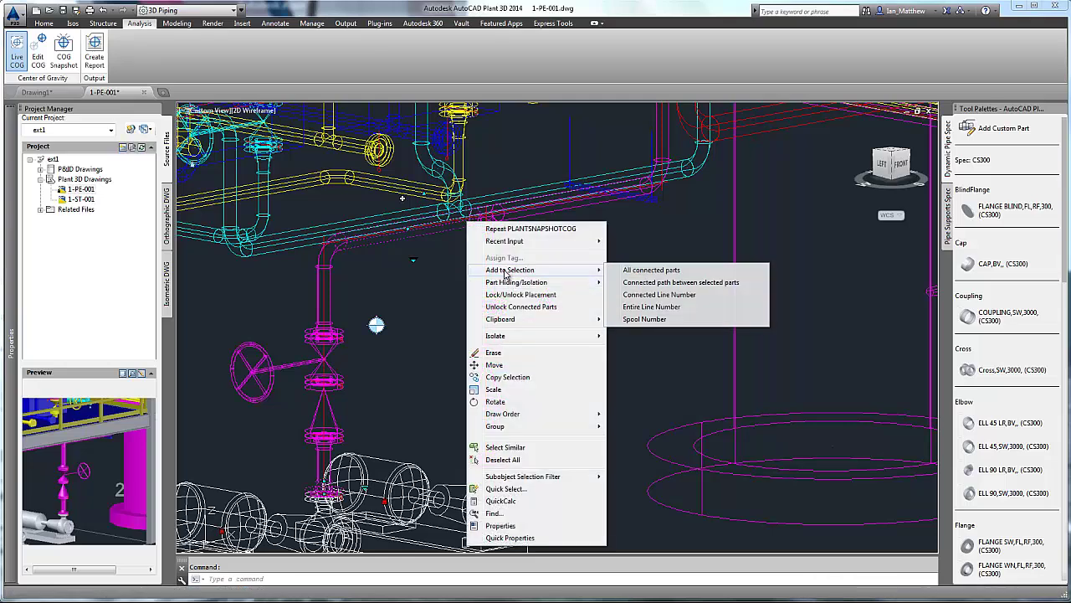
click(665, 282)
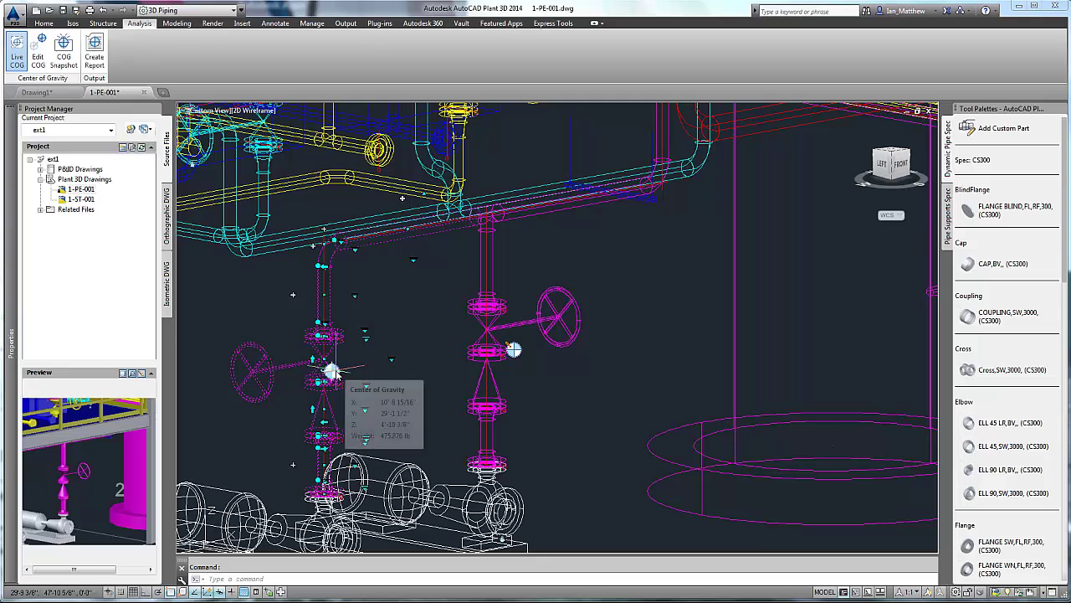
key(Escape)
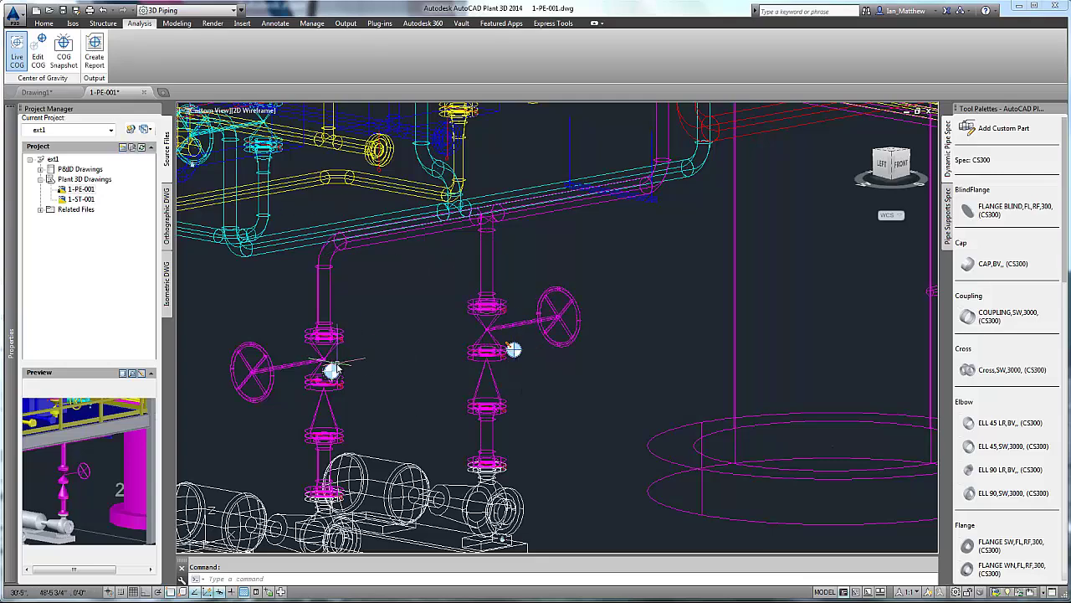
- Inspect the properties of the COG snapshots on both pump branches
right_click(332, 371)
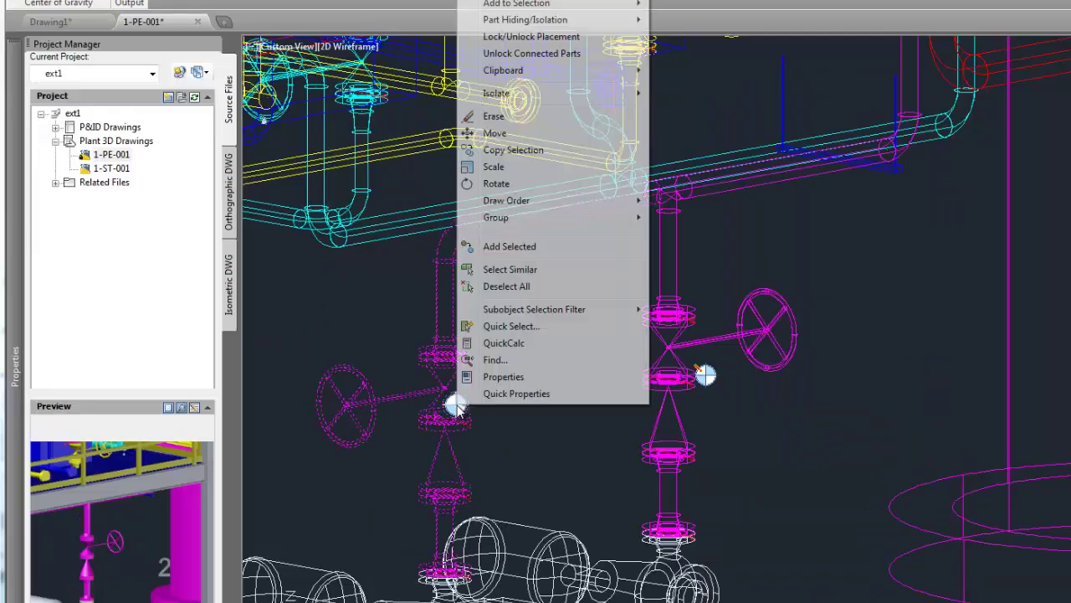
click(366, 352)
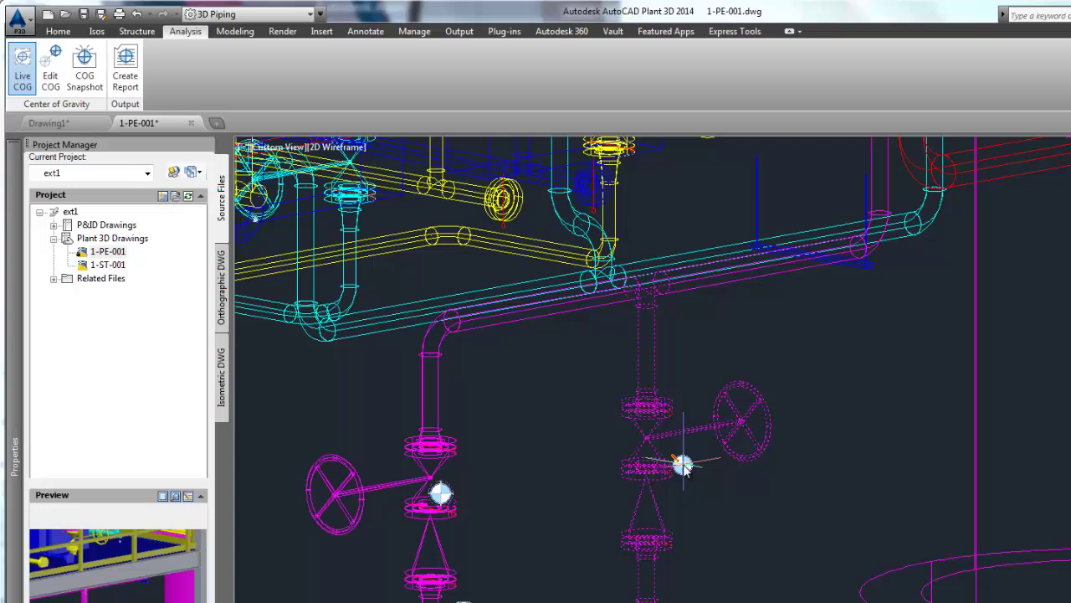
right_click(683, 465)
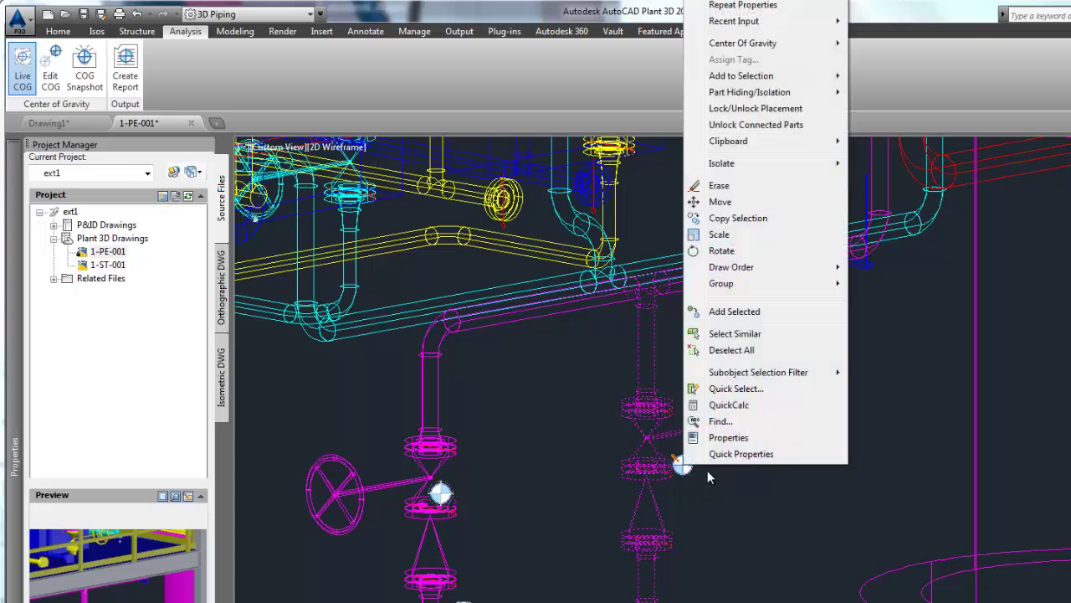
click(729, 438)
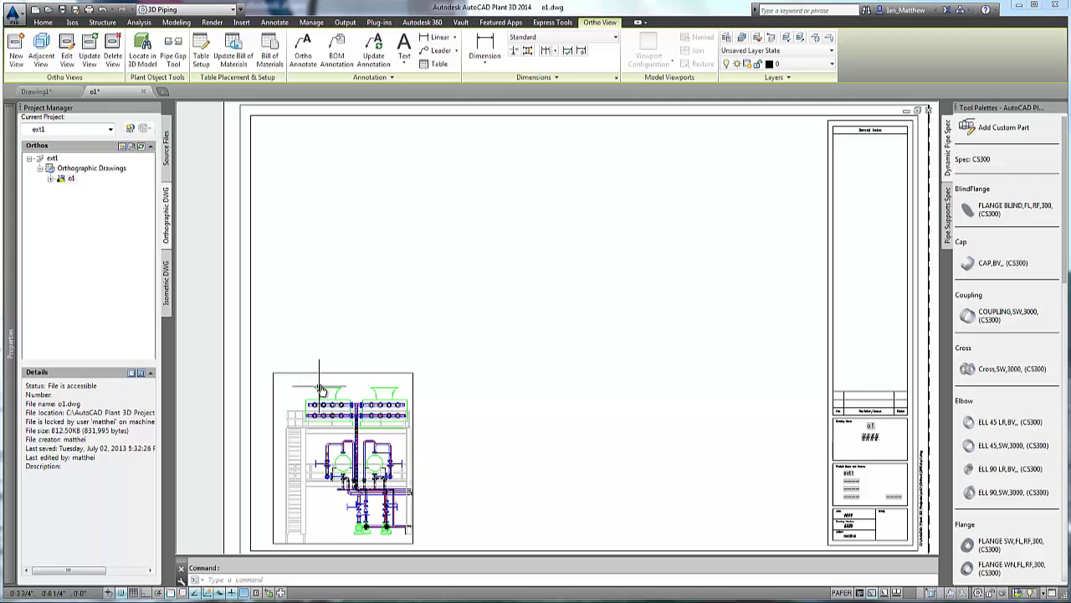
- Create an adjacent Top view from the front view in orthographic drawing o1 and place it directly above
click(318, 372)
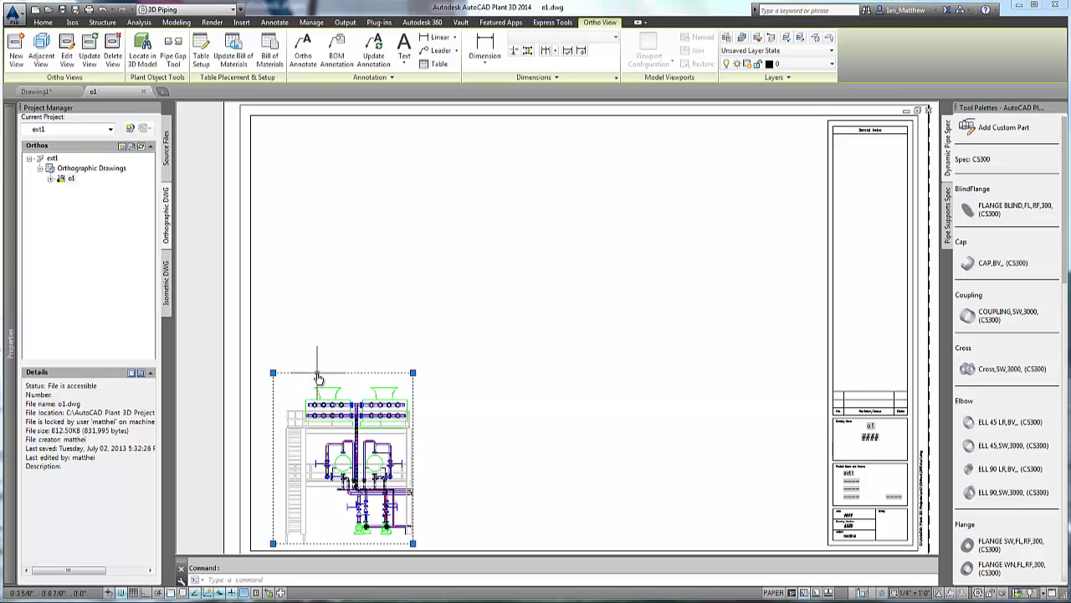
click(41, 43)
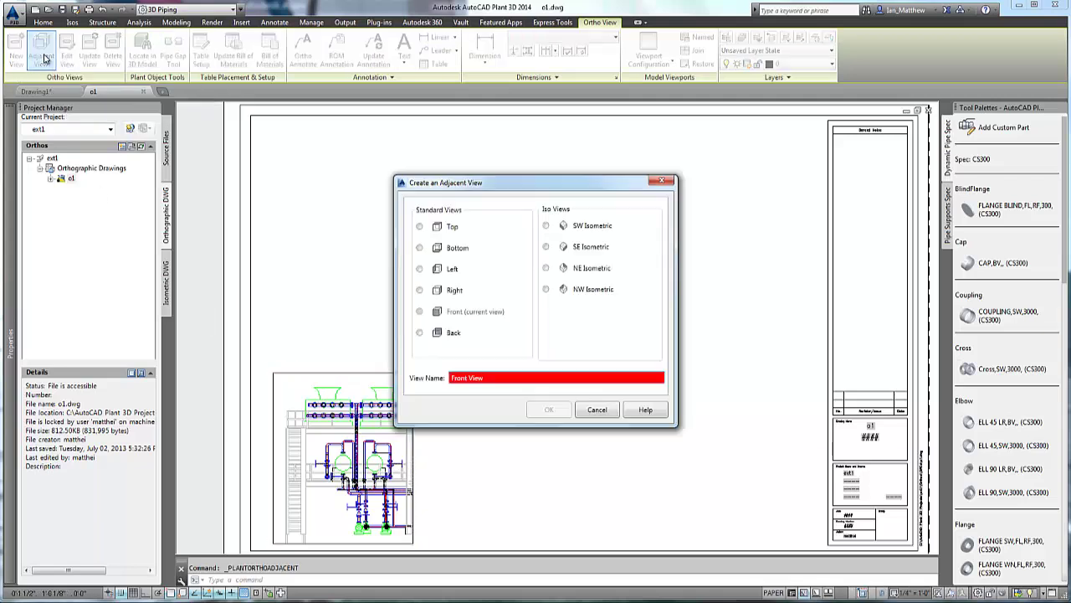
click(420, 227)
click(563, 411)
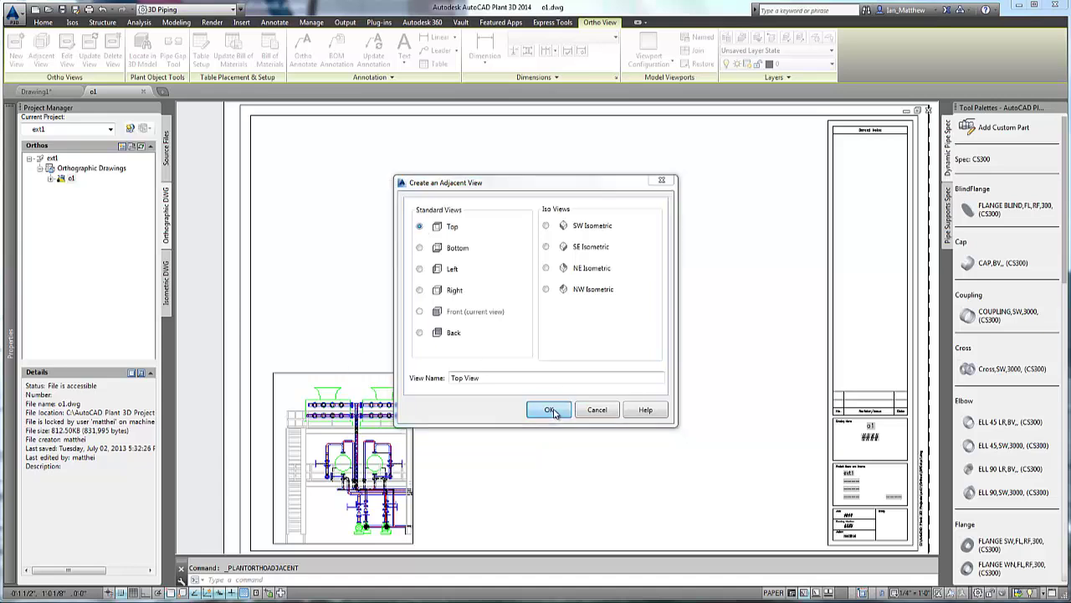
click(275, 371)
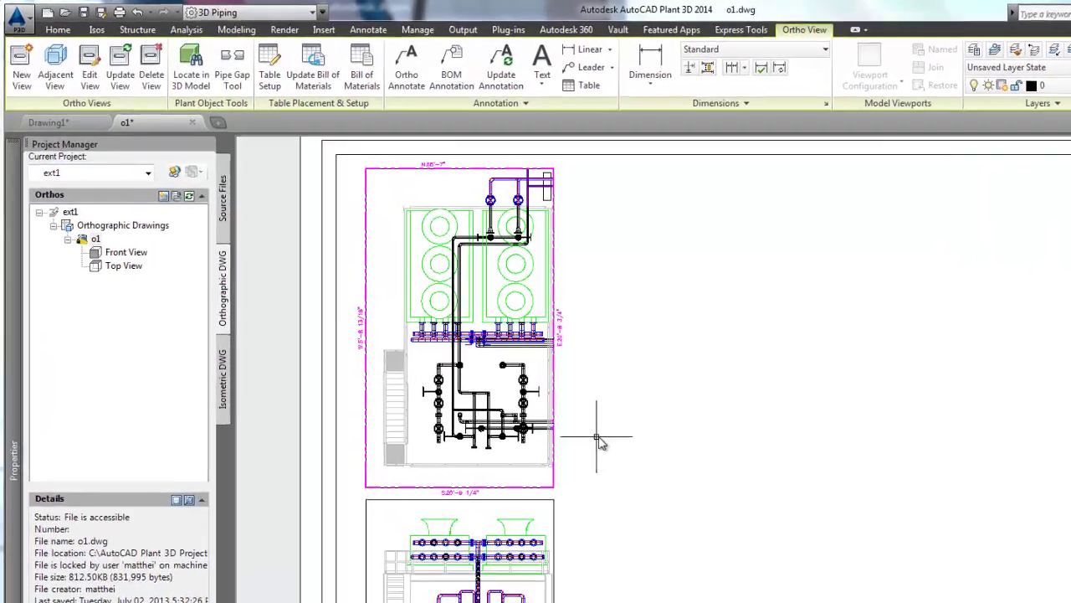
- Add the P3d Line Group Tag property as a column in the Bill of Materials table setup
click(280, 73)
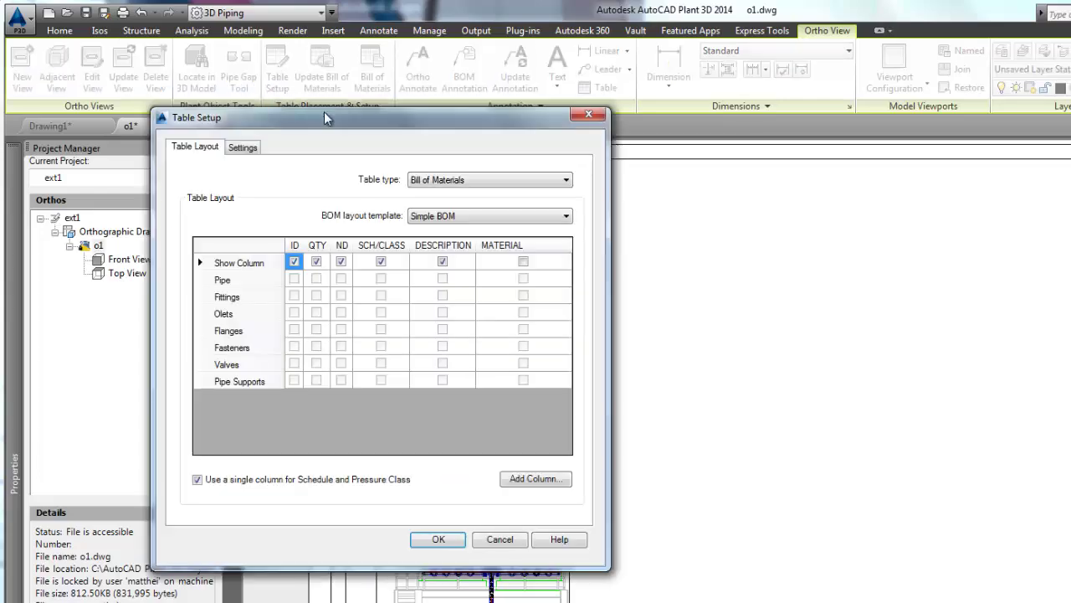
drag(324, 111, 647, 191)
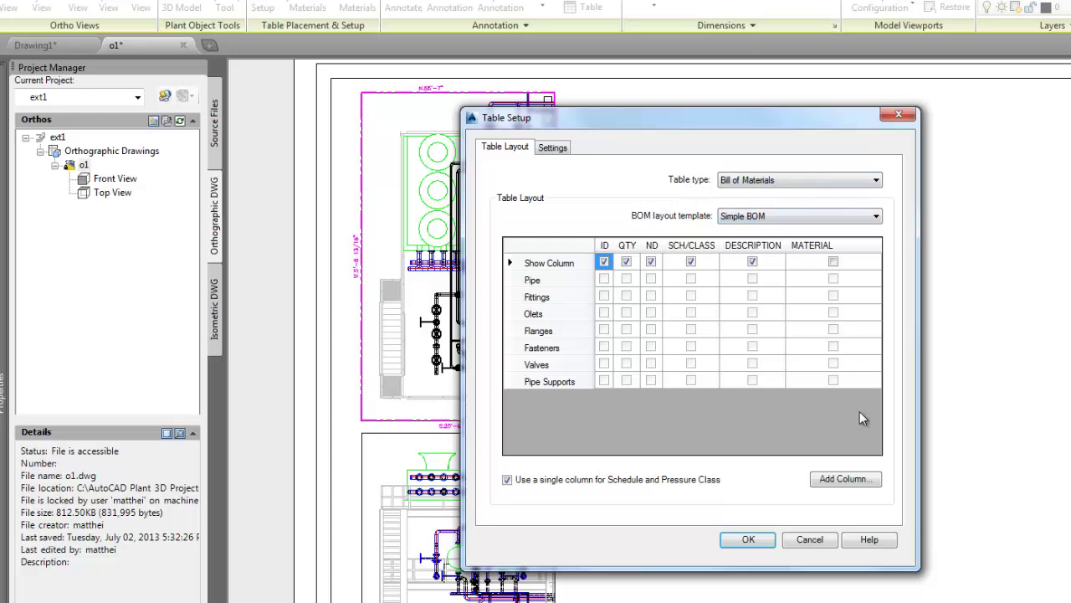
click(843, 486)
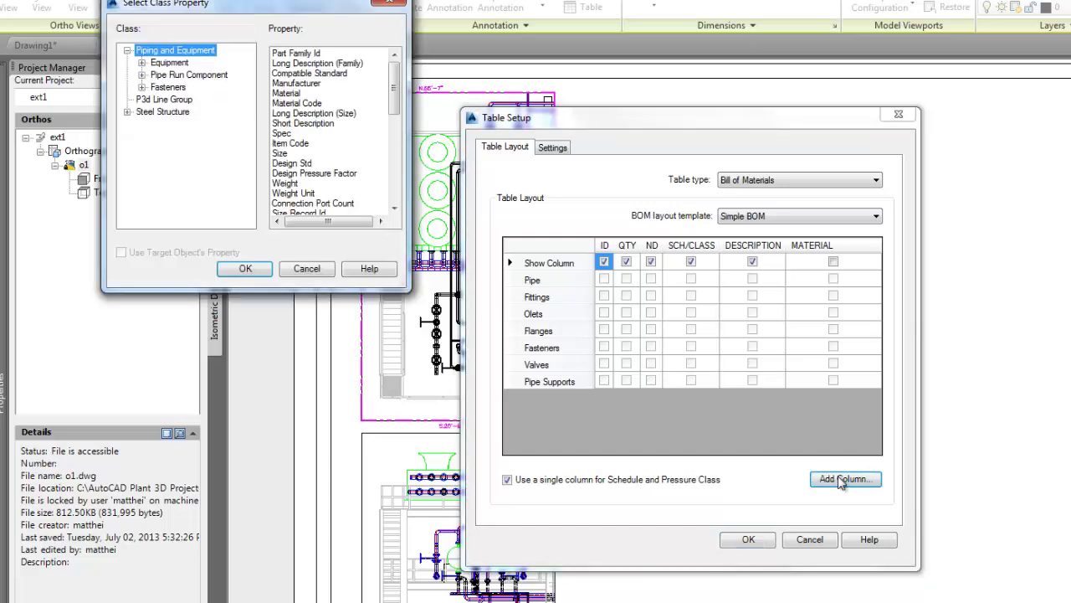
click(166, 101)
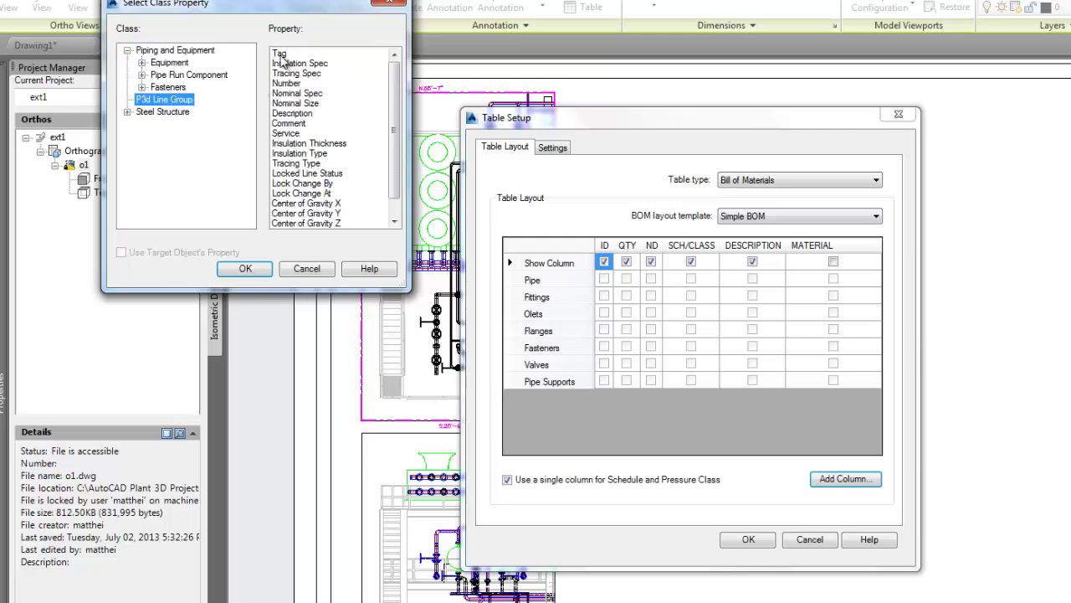
click(280, 55)
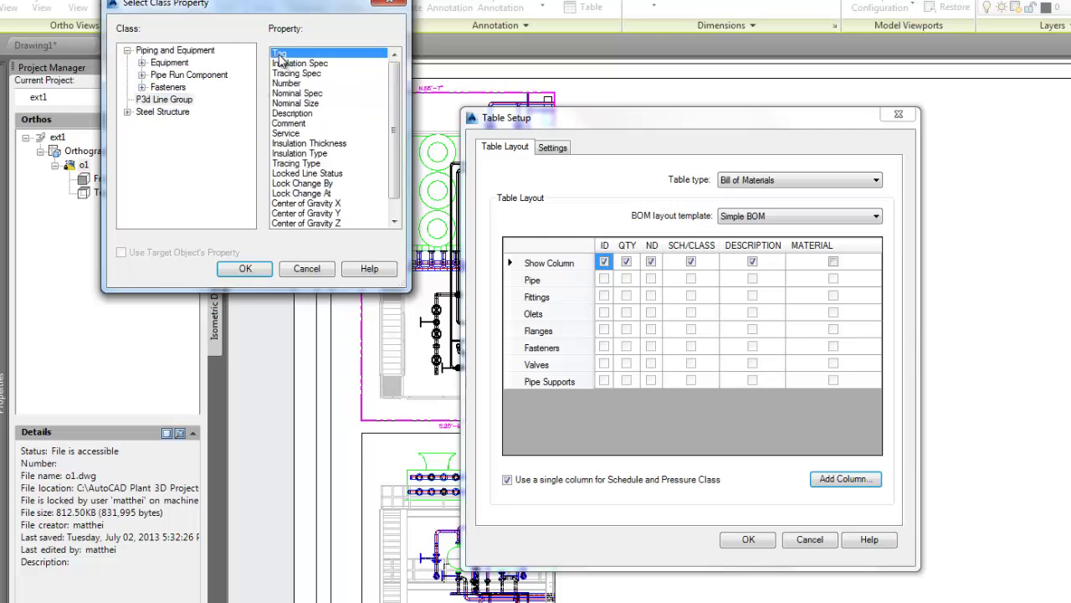
click(245, 269)
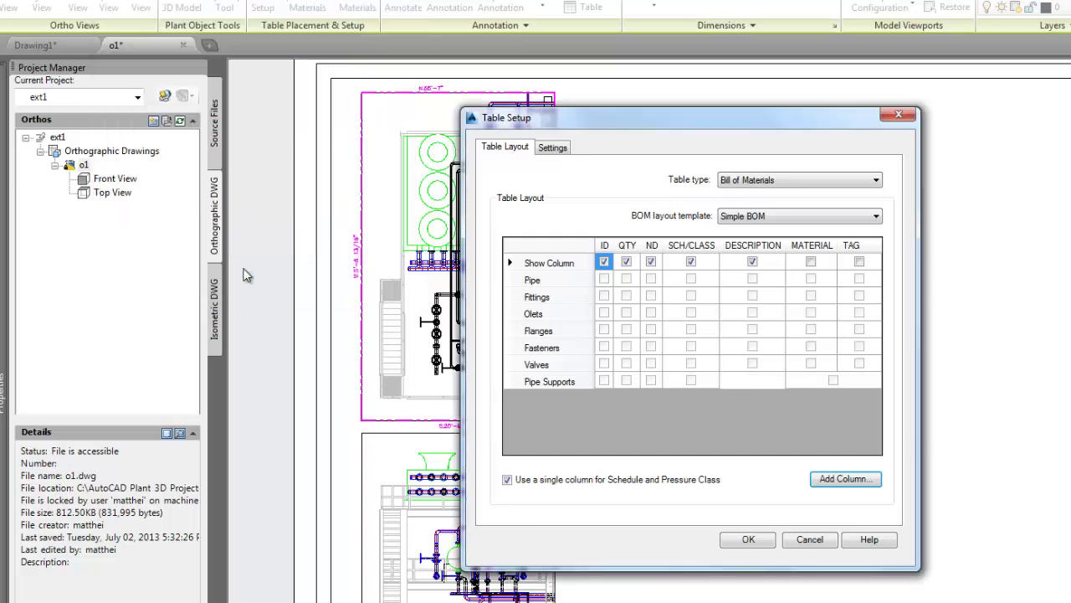
- Show the Tag column in the Bill of Materials layout and place the Top view's table in the blank area beside that view
click(859, 263)
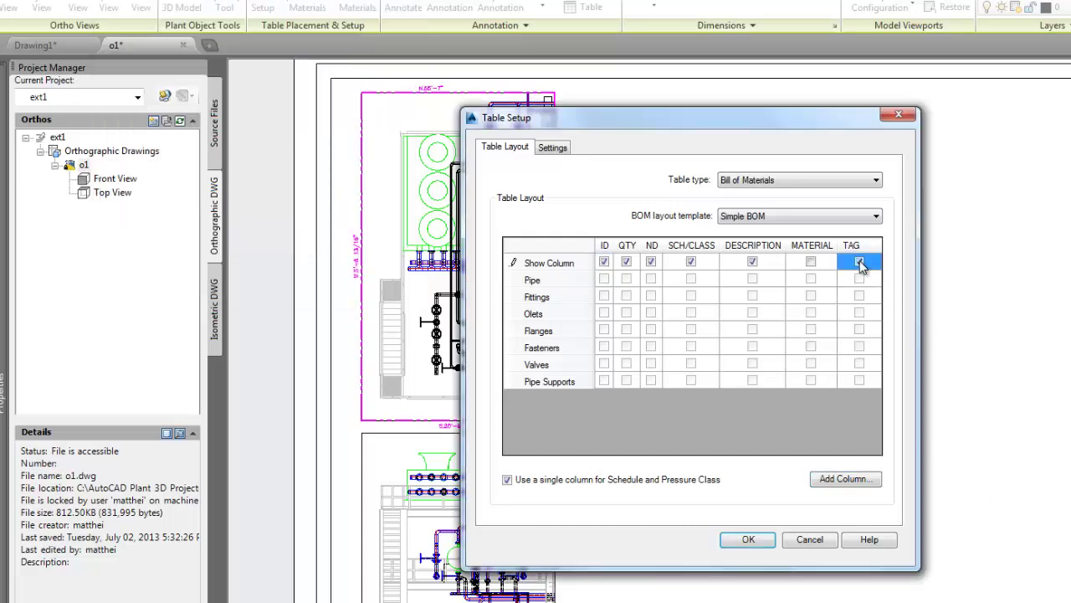
click(749, 539)
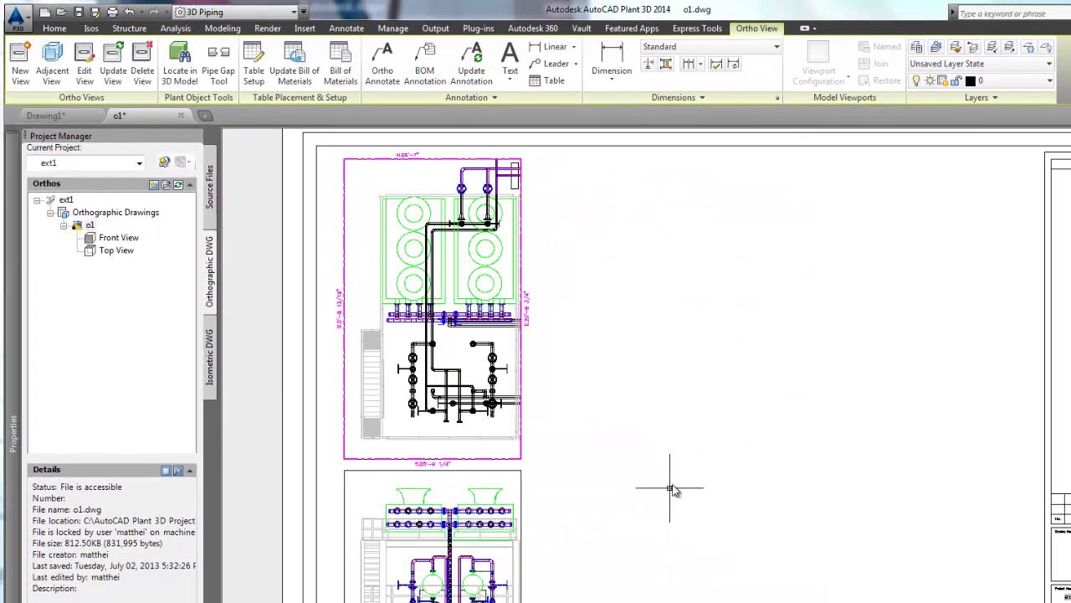
click(344, 56)
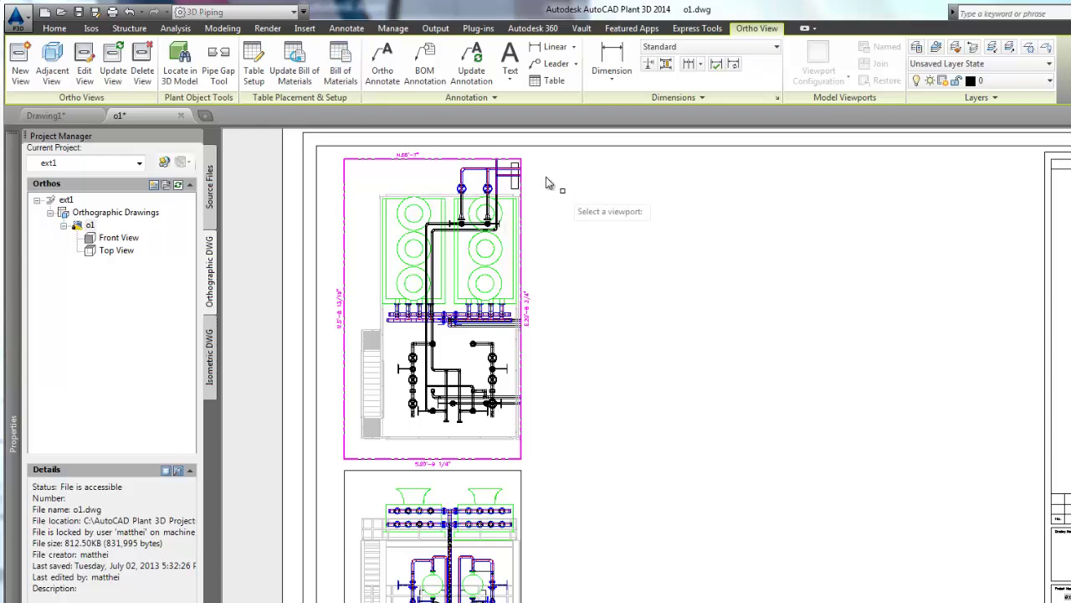
click(521, 164)
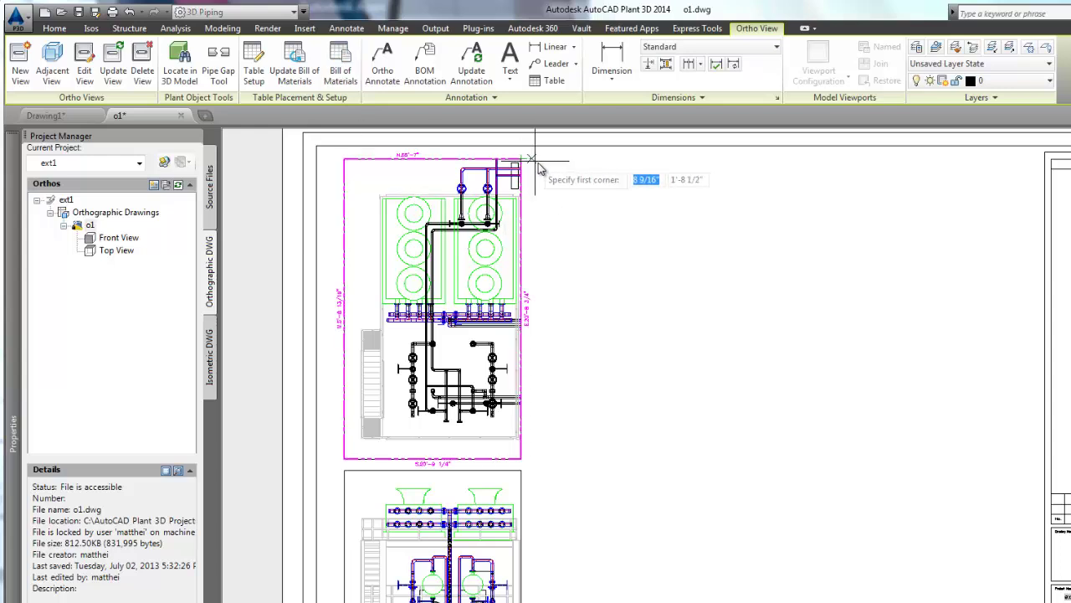
click(543, 159)
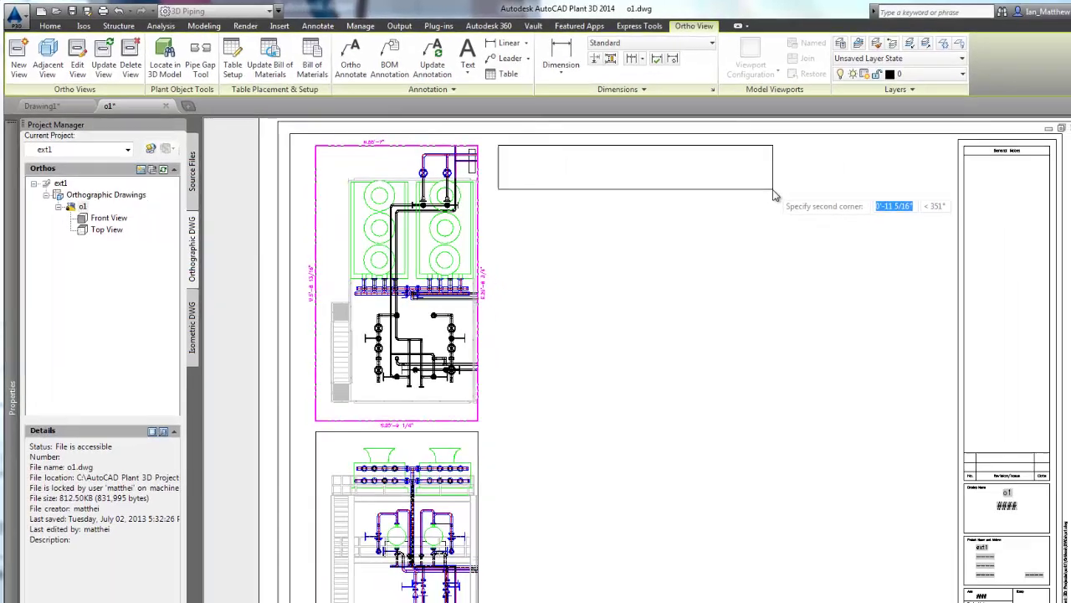
click(843, 212)
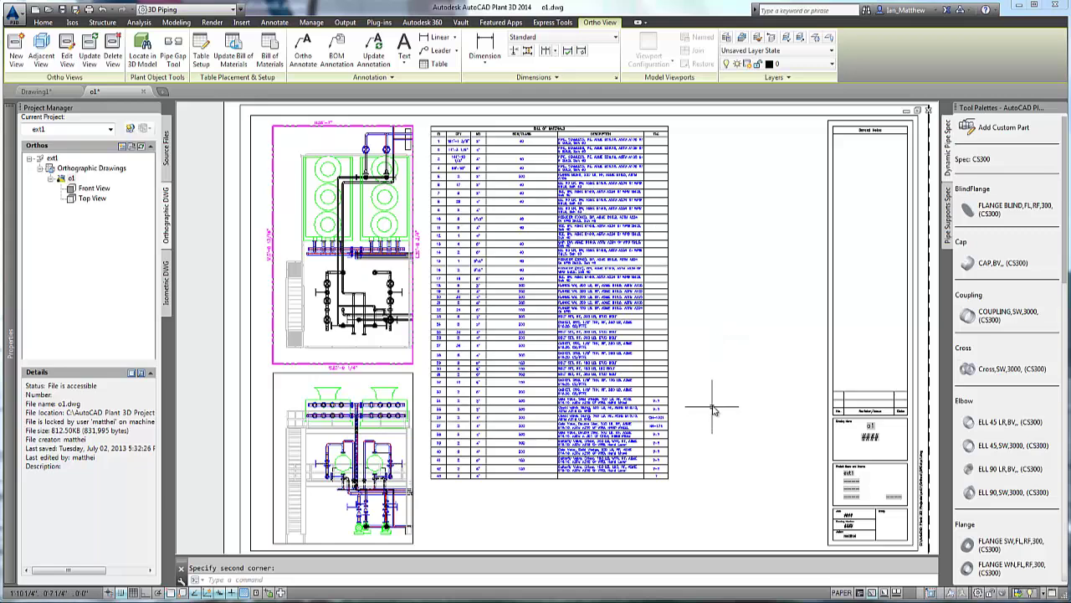
- Examine the rows of the placed bill of materials, including the Tag column entries for the valves
scroll(595, 227, up, 5)
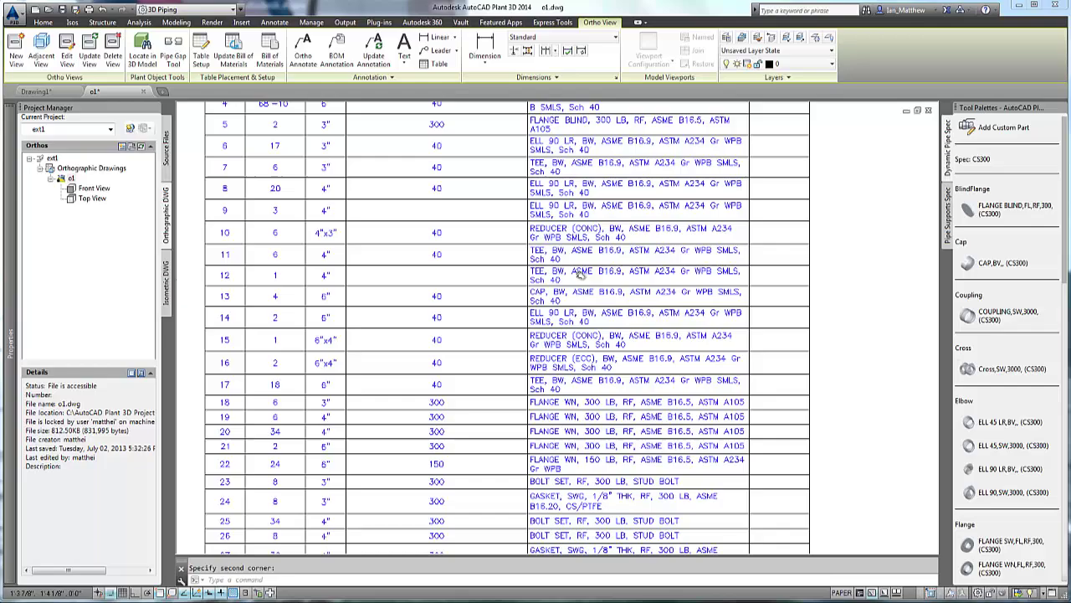
middle_drag(569, 342, 569, 427)
middle_drag(554, 577, 548, 347)
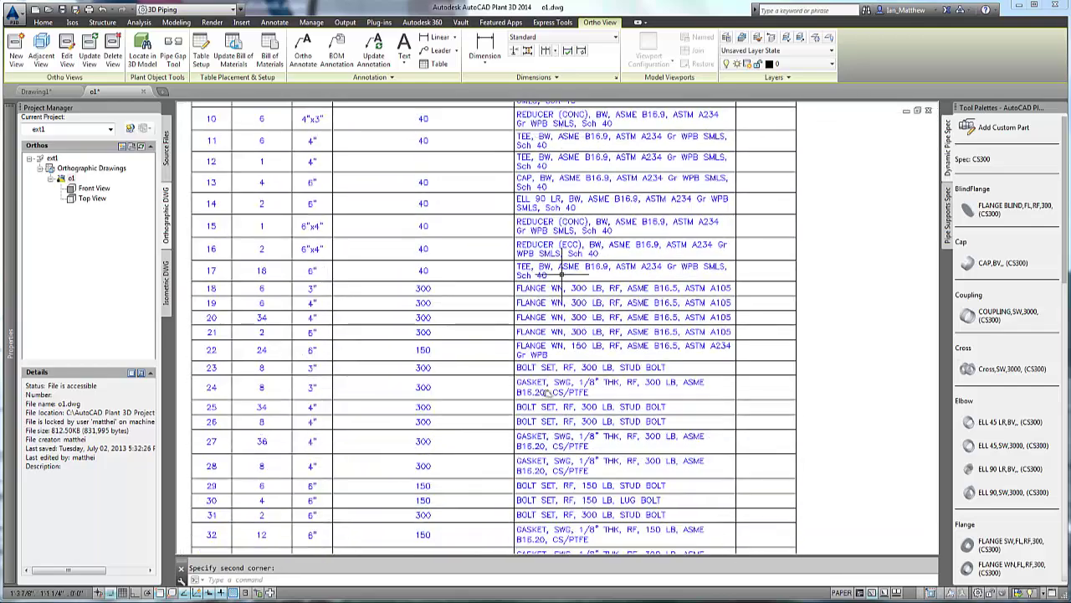
middle_drag(549, 418, 540, 216)
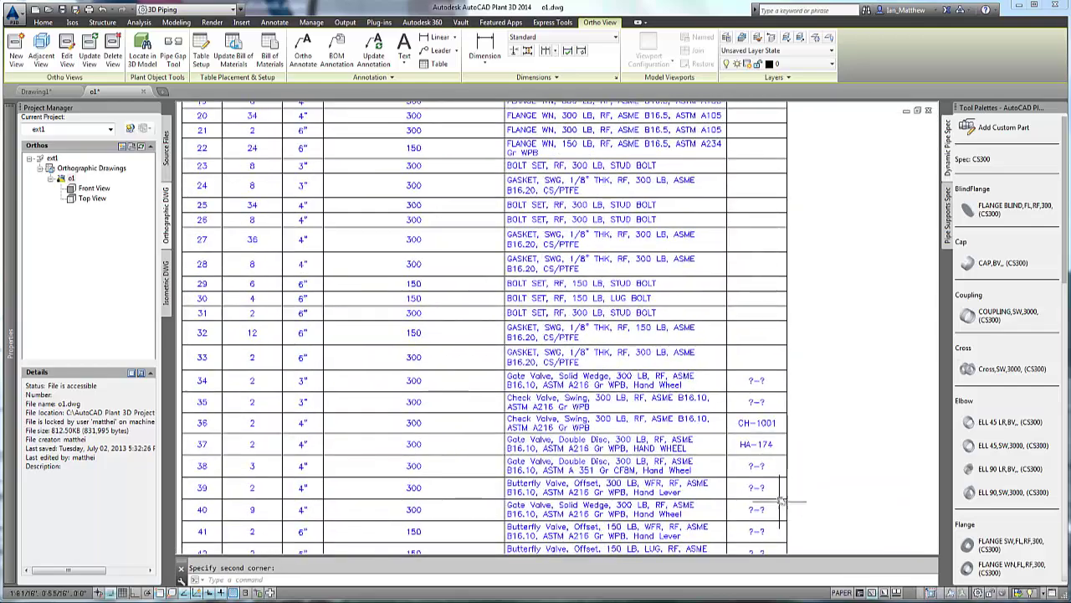
middle_drag(728, 473, 723, 429)
mouse_move(470, 203)
middle_down()
mouse_move(469, 247)
mouse_move(612, 374)
middle_up()
scroll(538, 297, down, 3)
scroll(561, 318, up, 1)
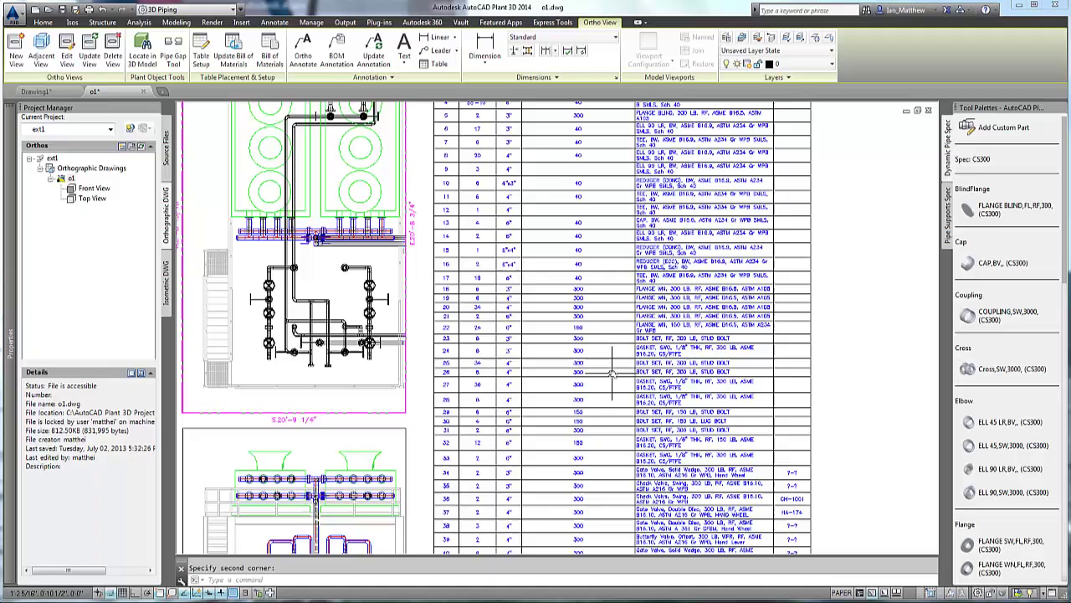
scroll(612, 374, down, 3)
scroll(484, 282, up, 3)
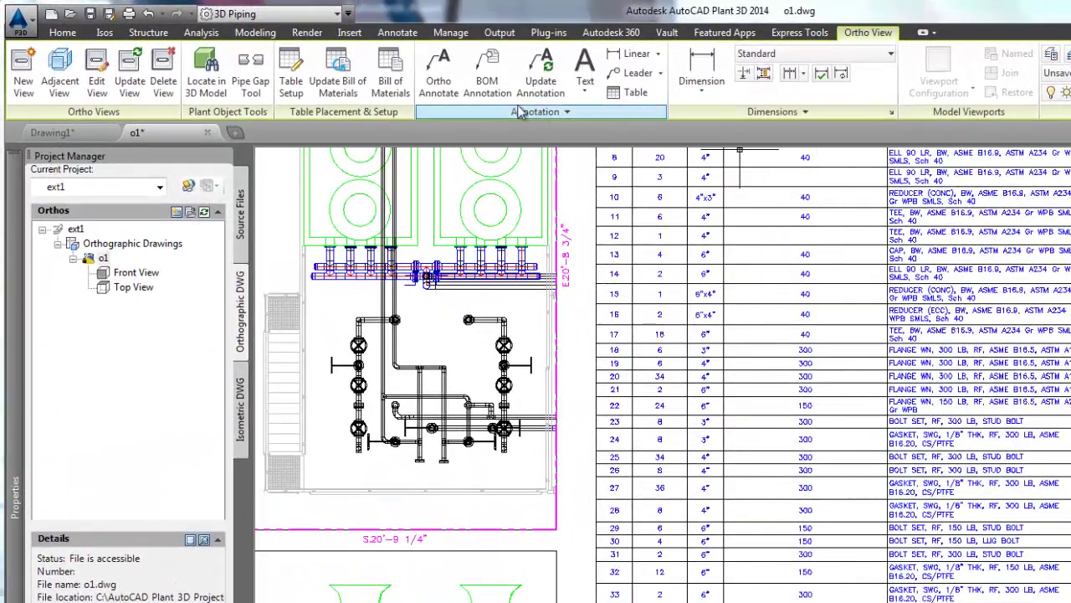
- Add BOM annotations for row 38, the 4" Double Disc gate valve, placing a balloon beside each of its three valves in the Top view
click(489, 73)
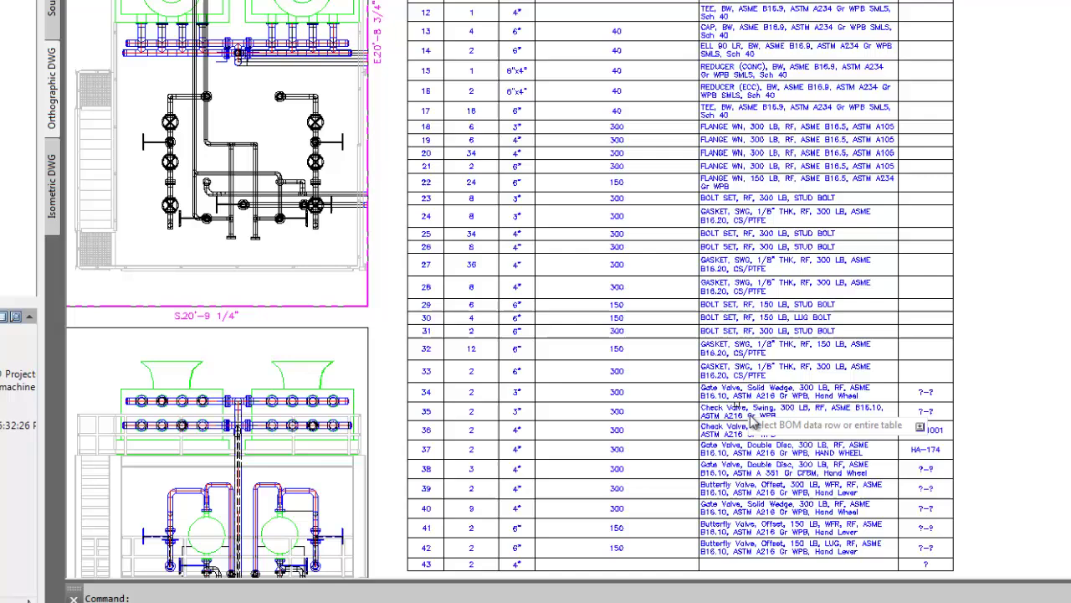
click(409, 470)
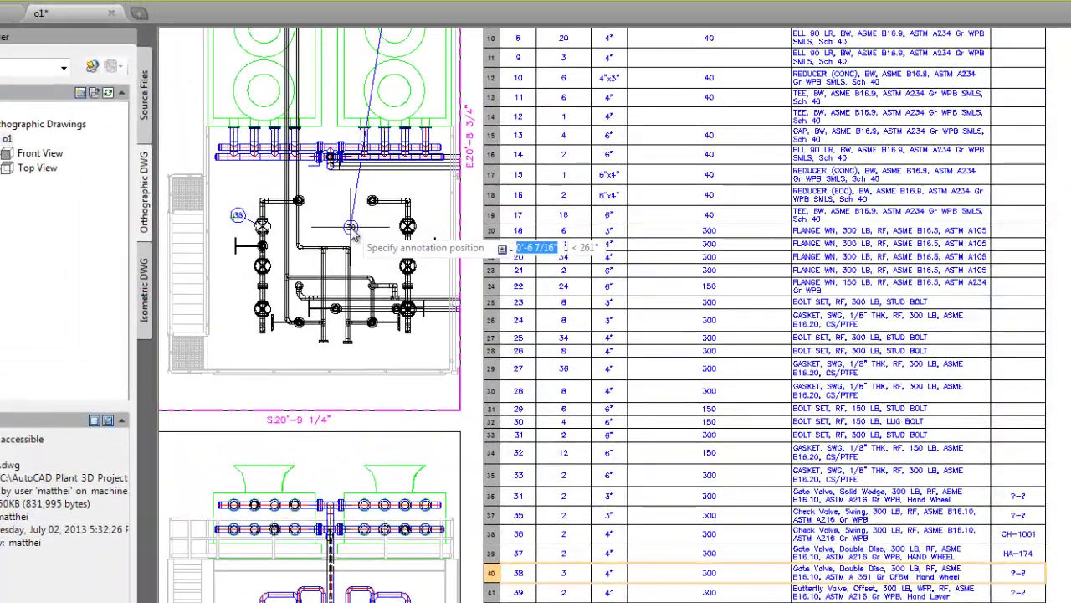
click(238, 216)
mouse_move(347, 240)
middle_down()
mouse_move(339, 301)
mouse_move(293, 372)
middle_up()
middle_drag(347, 92, 339, 151)
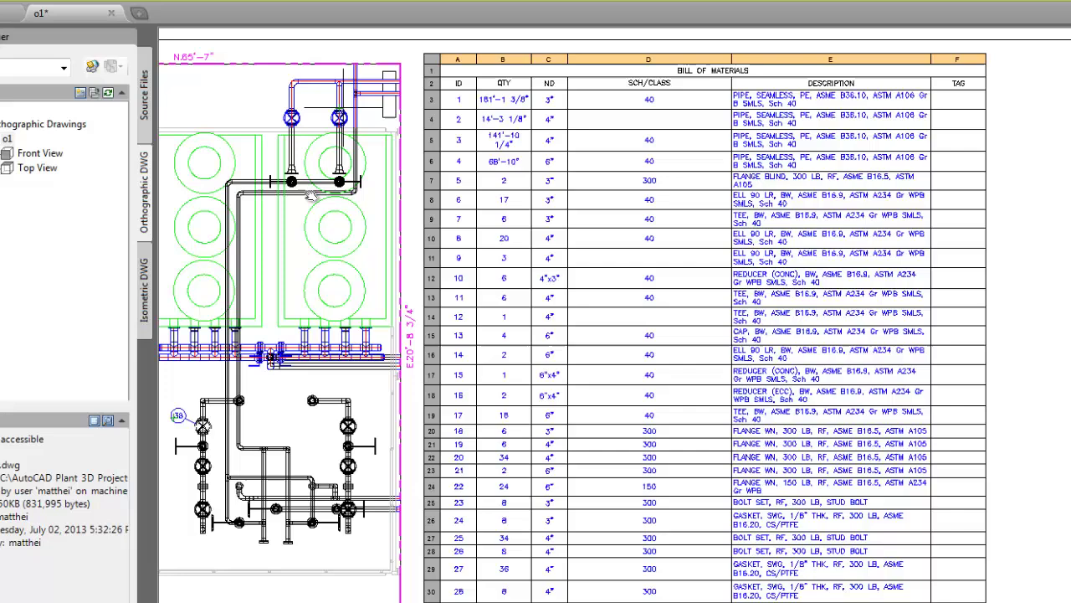
click(337, 80)
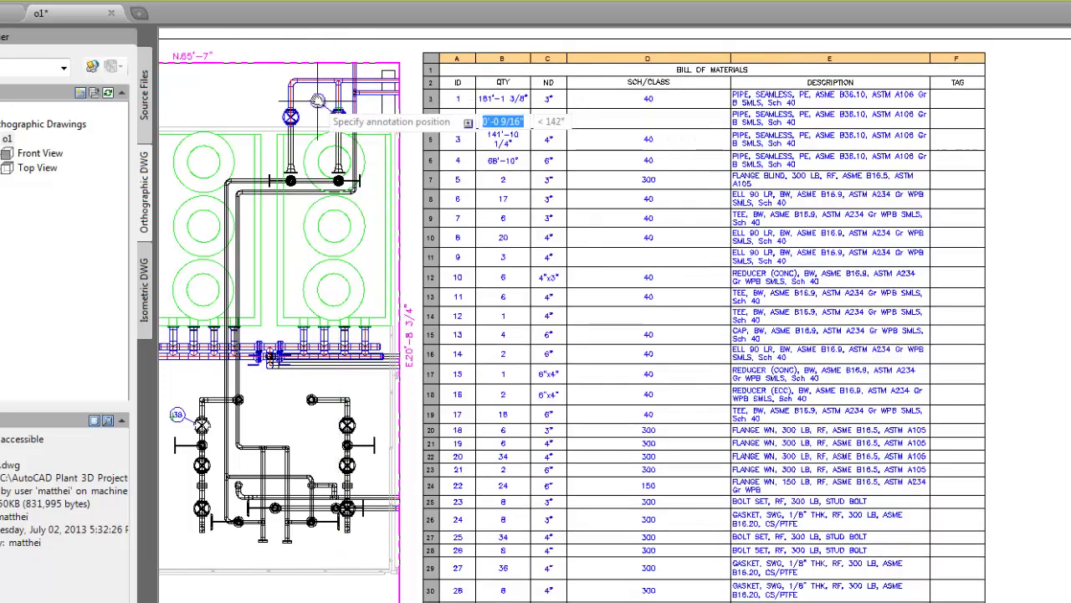
click(314, 100)
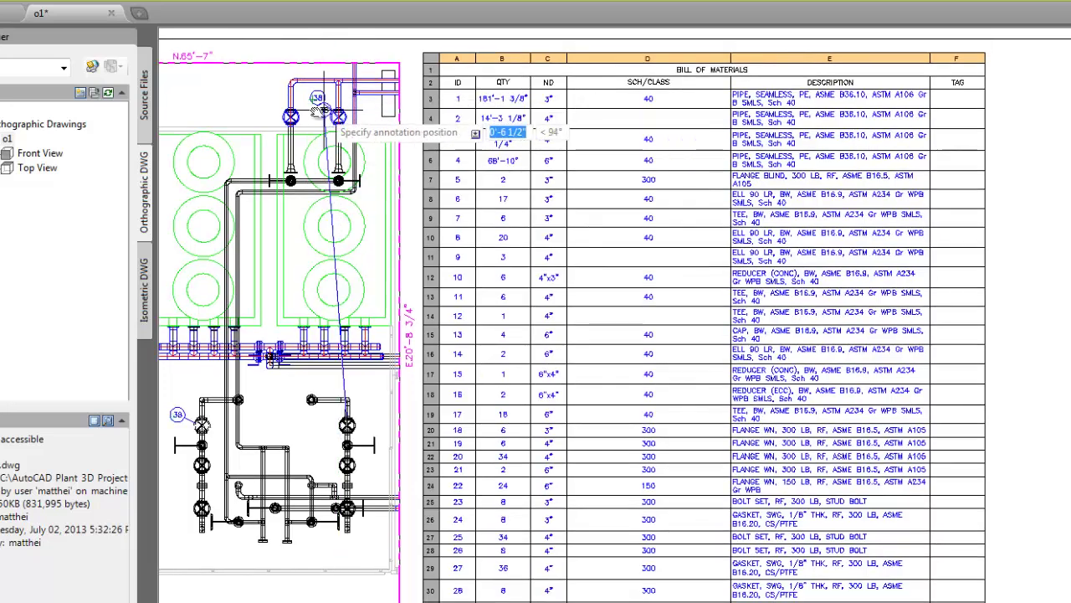
click(369, 406)
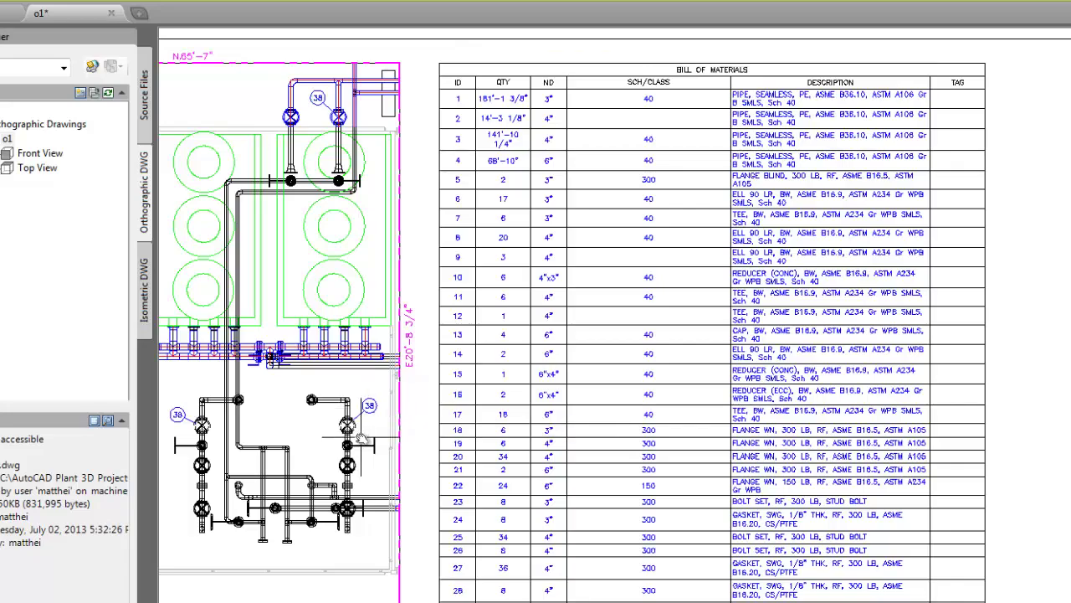